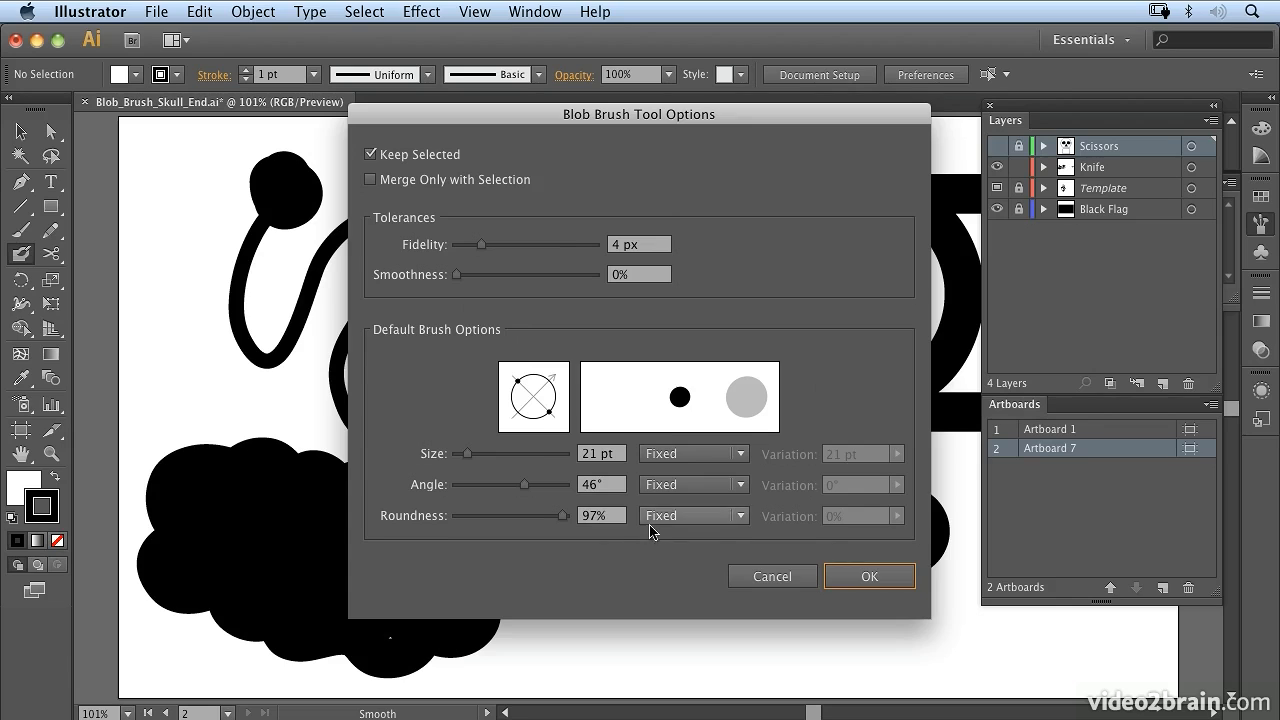
Accept the Blob Brush tool options and make the Knife layer active
{"action": "left_click", "coordinate": [868, 576]}
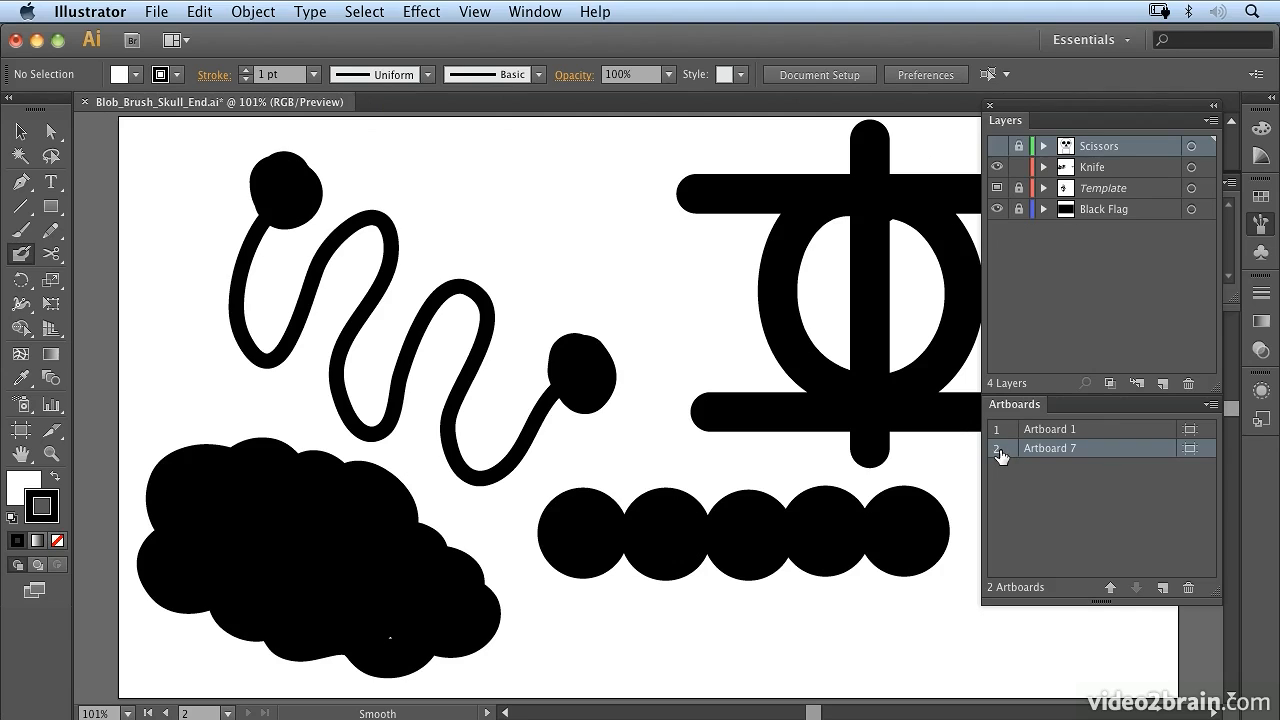
{"action": "left_click", "coordinate": [519, 12]}
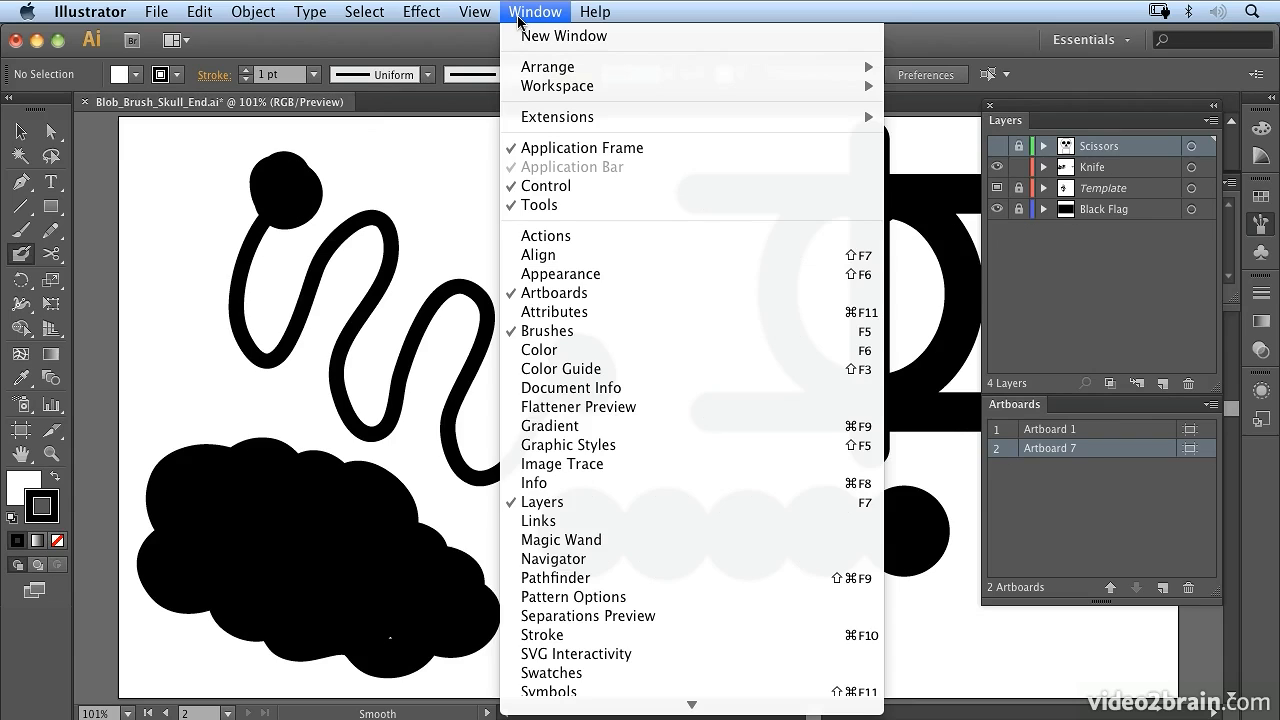
{"action": "left_click", "coordinate": [519, 14]}
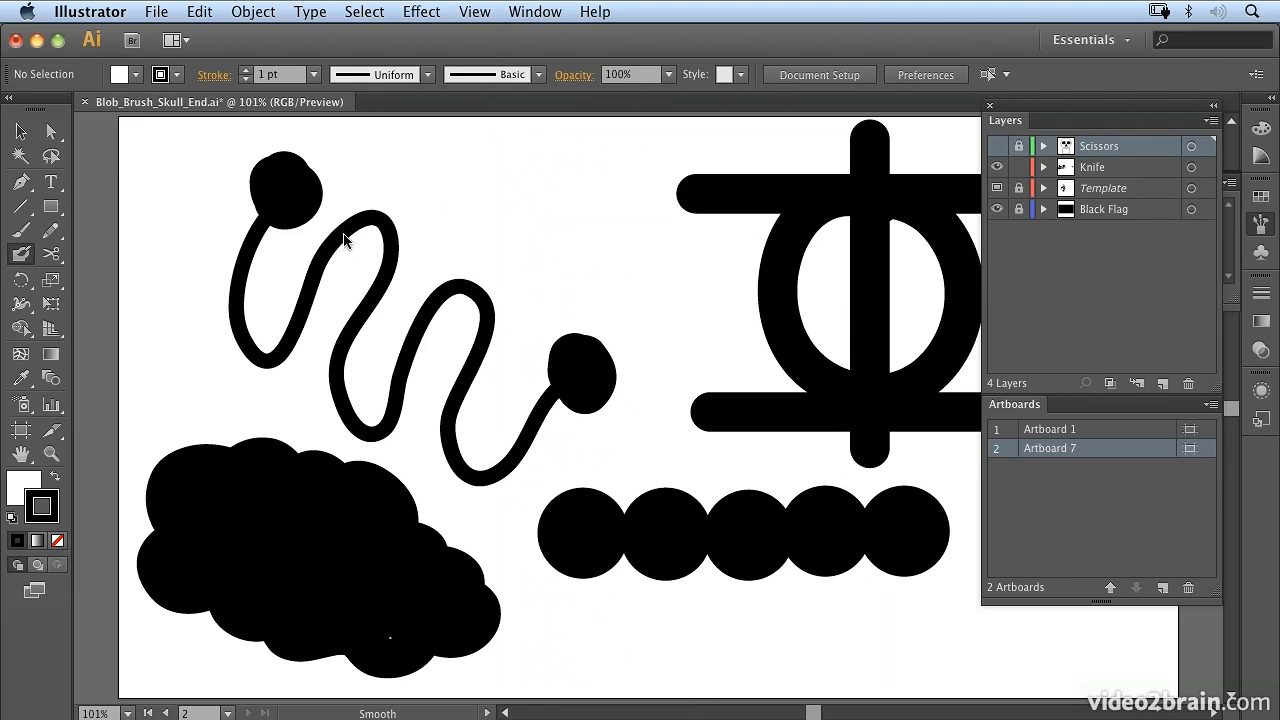
{"action": "left_click", "coordinate": [21, 256]}
{"action": "left_click", "coordinate": [1097, 168]}
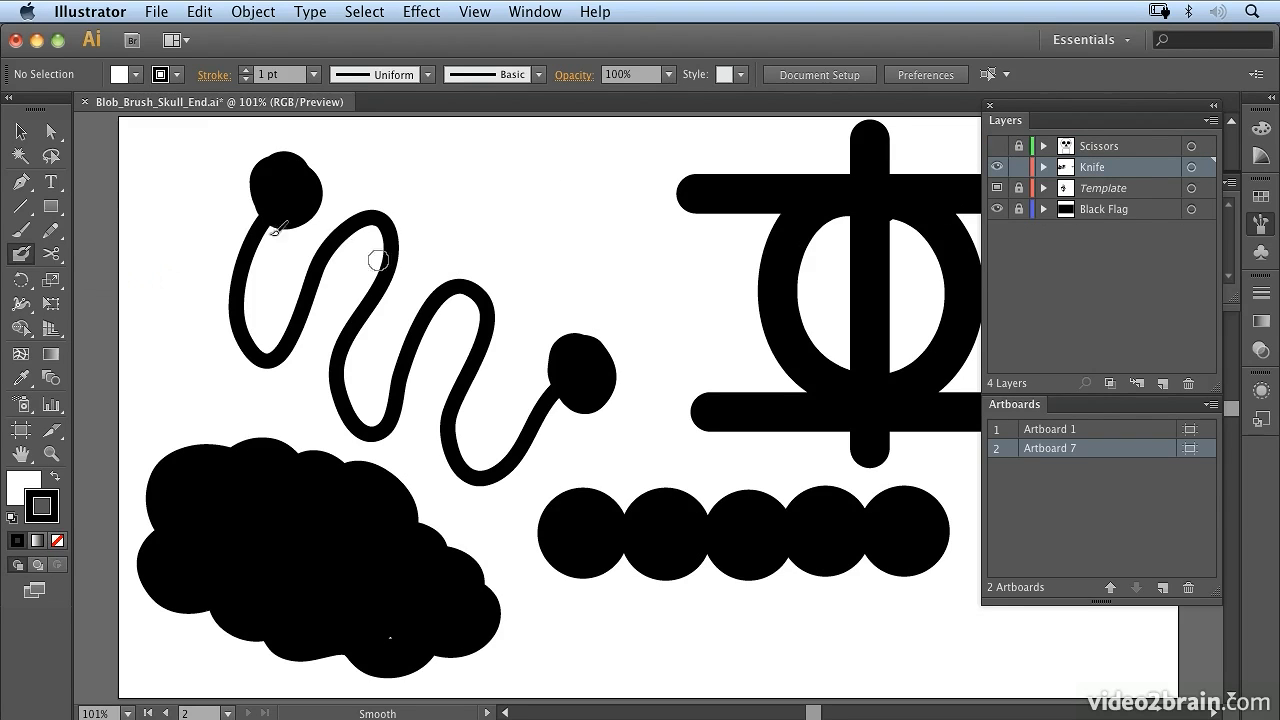
Select all the sample brush shapes on the artboard and delete them
{"action": "left_click", "coordinate": [18, 130]}
{"action": "left_click_drag", "start_coordinate": [194, 192], "coordinate": [928, 586]}
{"action": "key", "text": "Delete"}
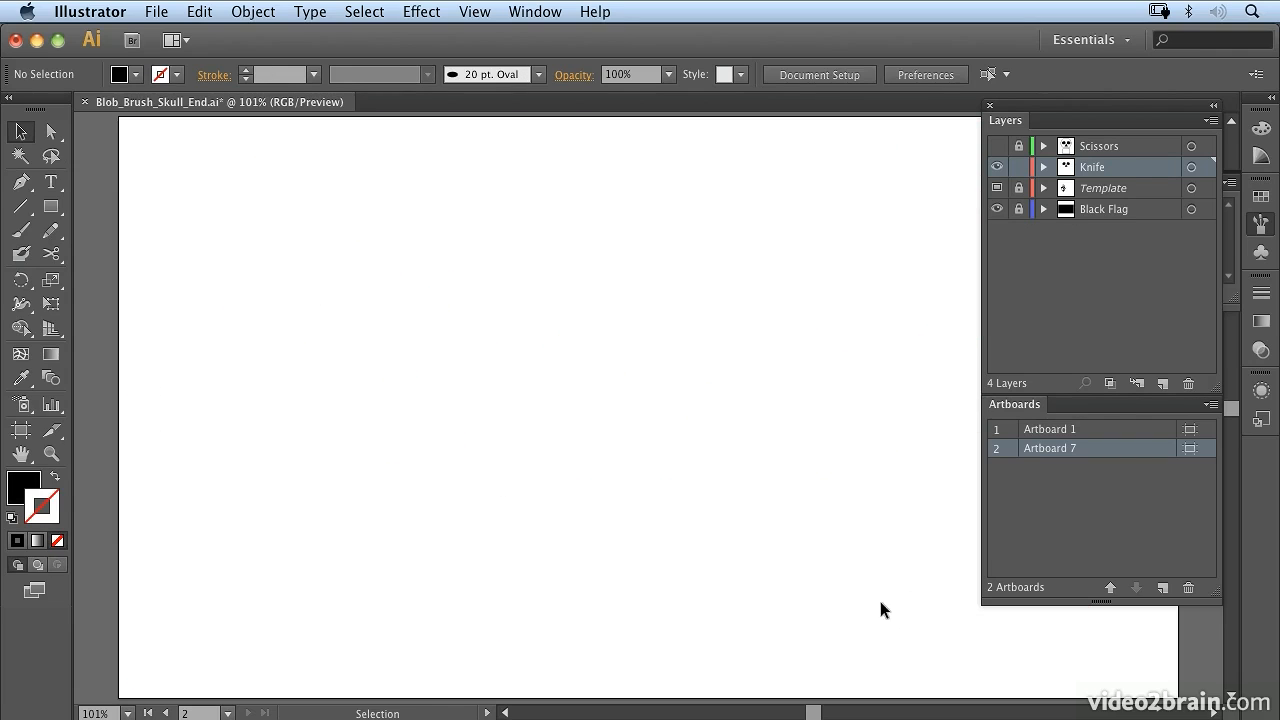
Open the Artistic_Calligraphic brush library from the document's brushes and enlarge it to show all its brushes
{"action": "left_click", "coordinate": [1267, 224]}
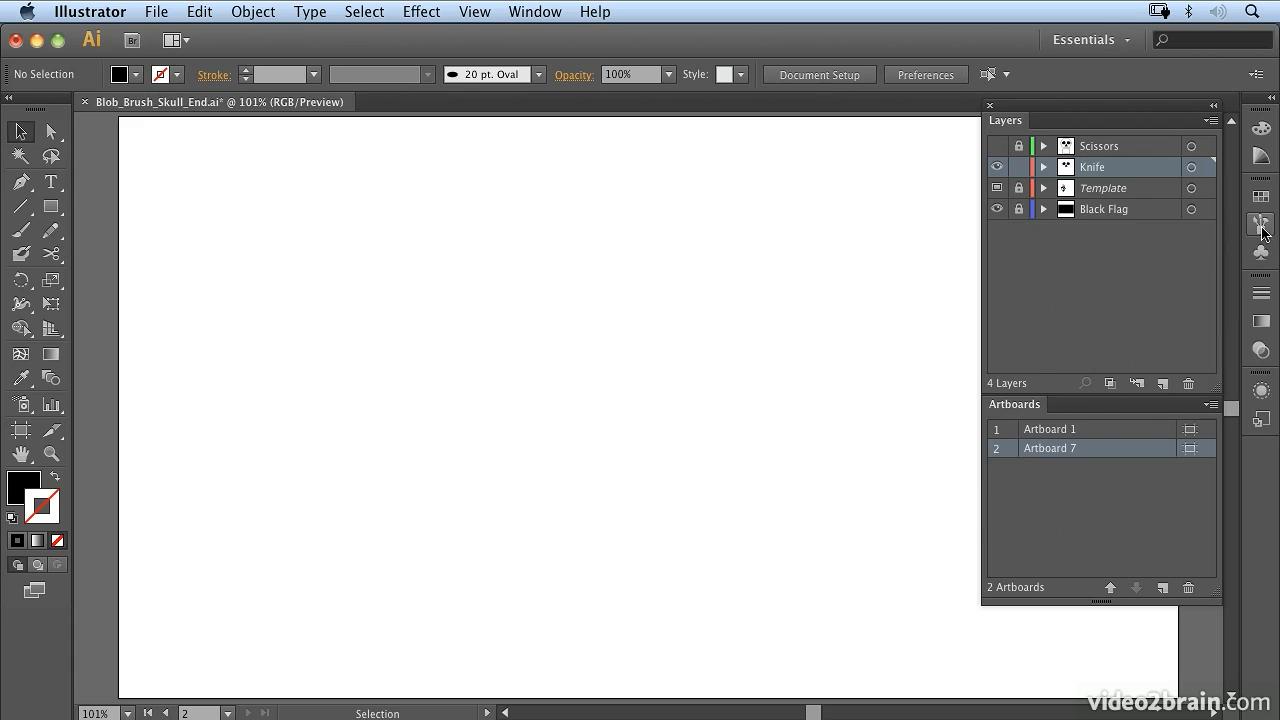
{"action": "left_click", "coordinate": [1262, 226]}
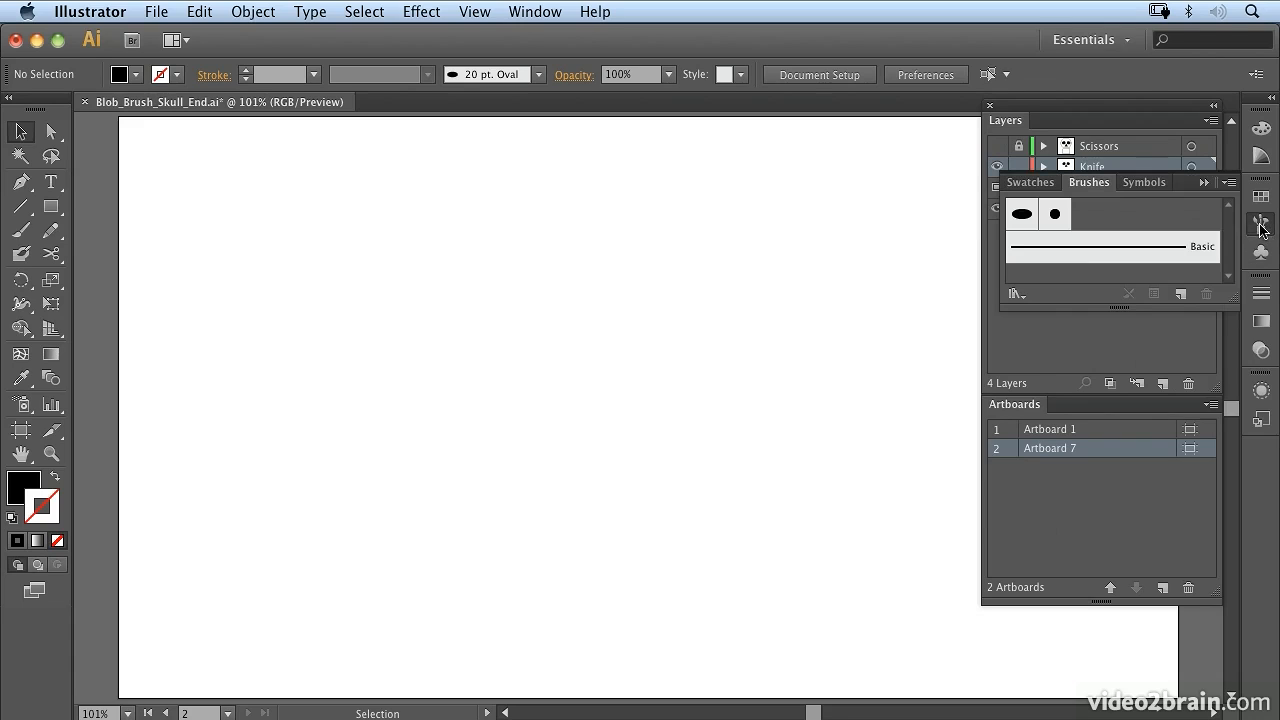
{"action": "left_click", "coordinate": [1021, 215]}
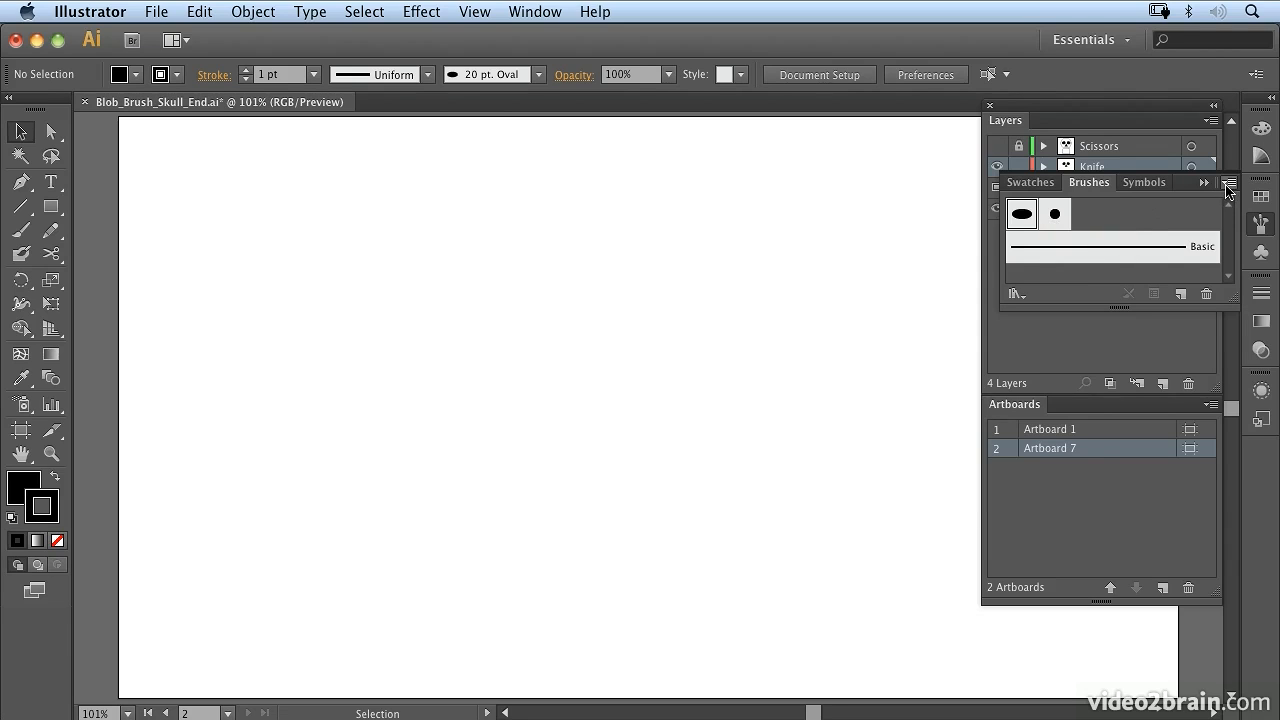
{"action": "left_click", "coordinate": [1229, 185]}
{"action": "mouse_move", "coordinate": [1133, 527]}
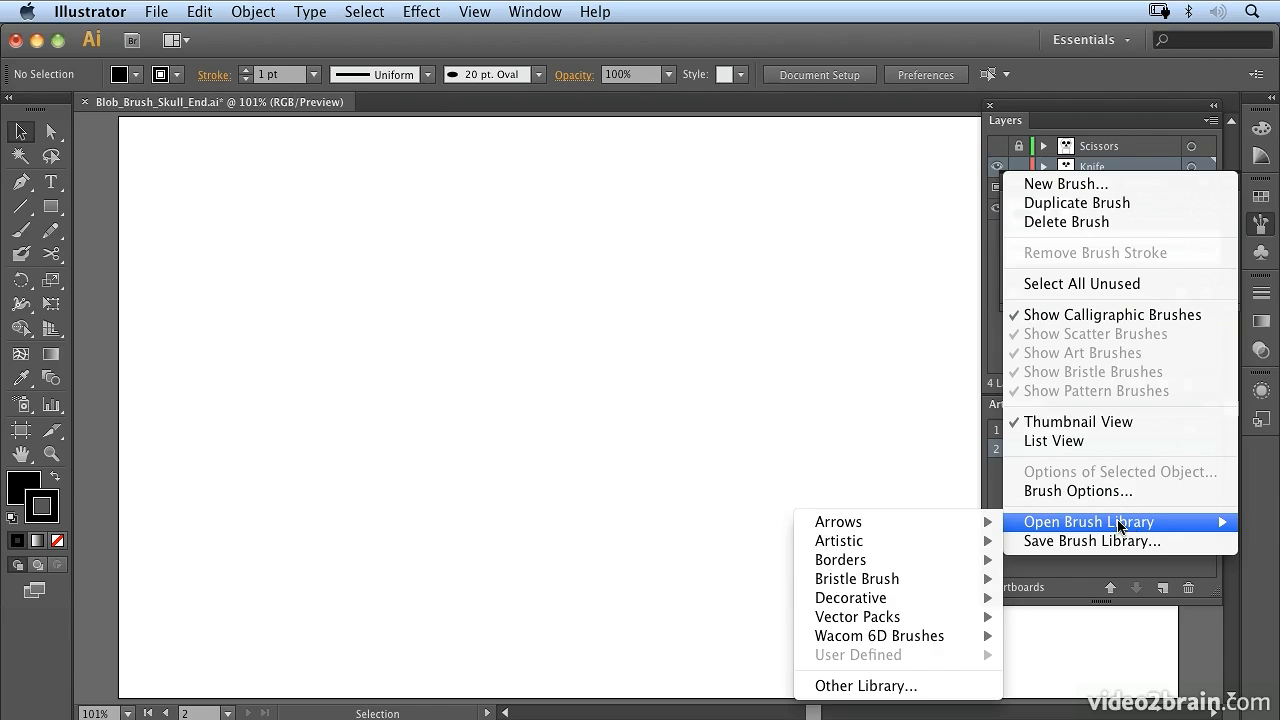
{"action": "mouse_move", "coordinate": [951, 522]}
{"action": "mouse_move", "coordinate": [924, 548]}
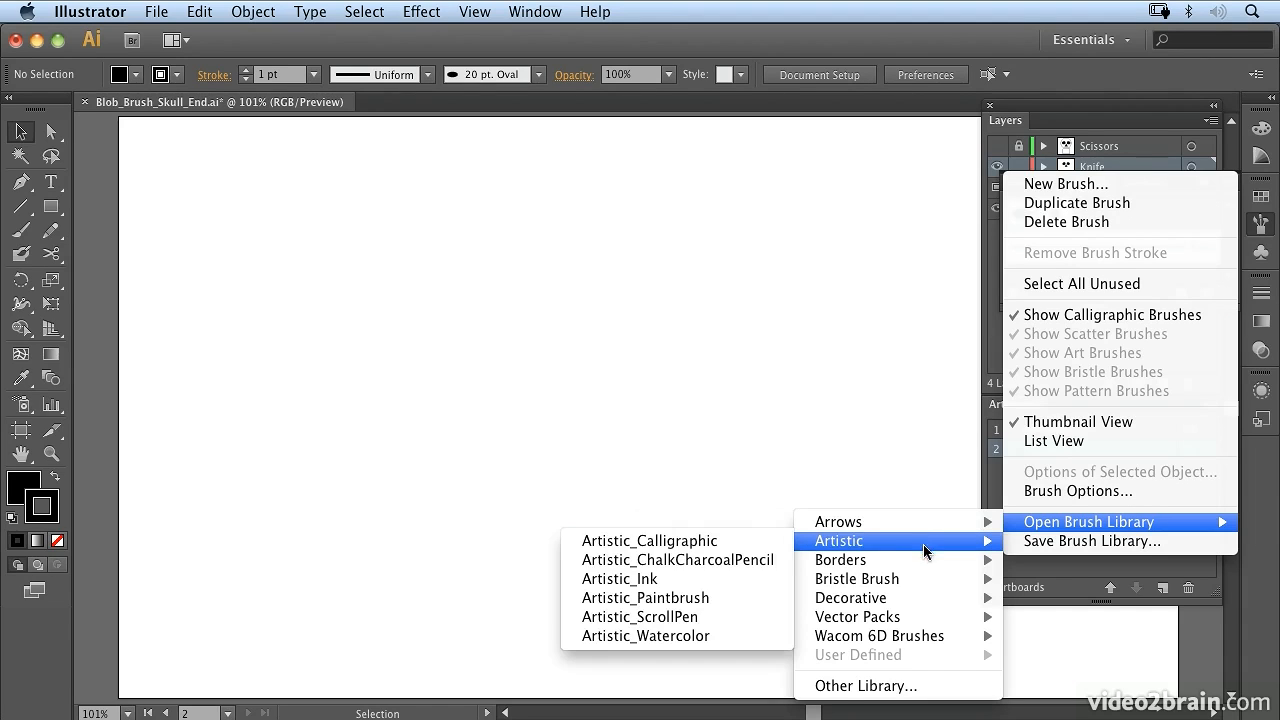
{"action": "left_click", "coordinate": [745, 541]}
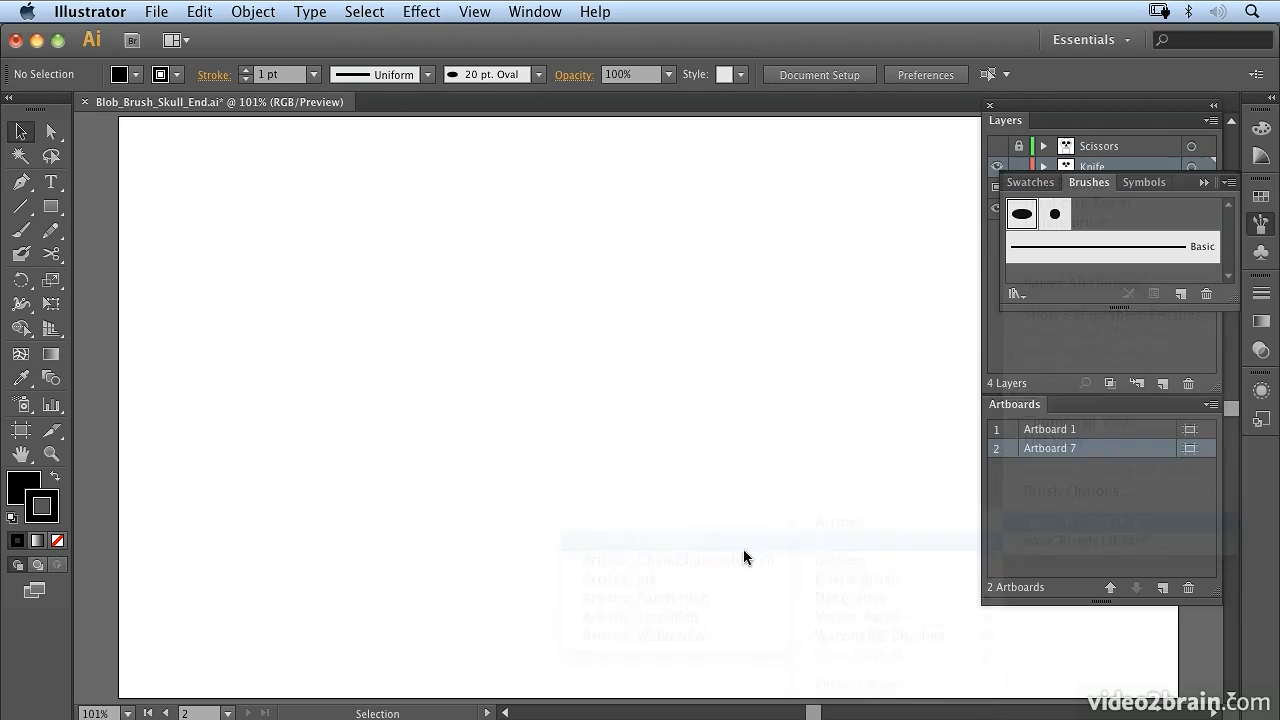
{"action": "mouse_move", "coordinate": [704, 333]}
{"action": "left_mouse_down"}
{"action": "mouse_move", "coordinate": [915, 147]}
{"action": "mouse_move", "coordinate": [923, 113]}
{"action": "left_mouse_up"}
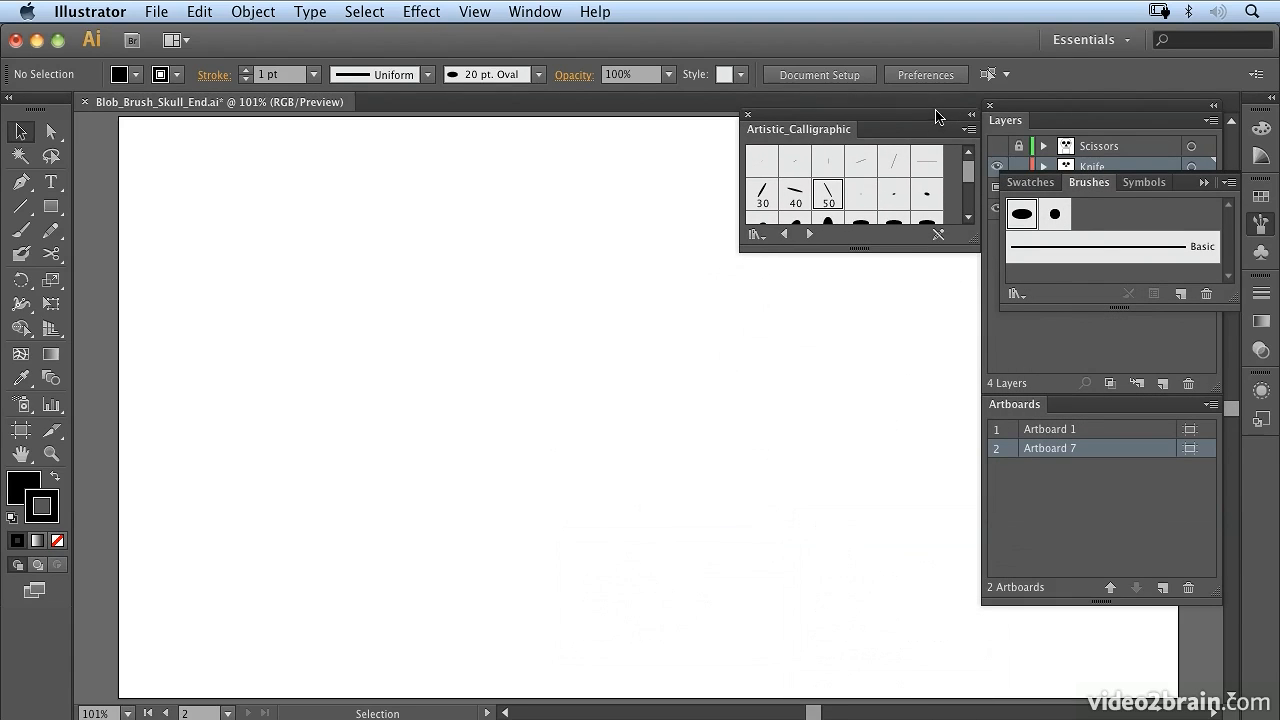
{"action": "mouse_move", "coordinate": [975, 244]}
{"action": "left_mouse_down"}
{"action": "mouse_move", "coordinate": [959, 385]}
{"action": "mouse_move", "coordinate": [980, 545]}
{"action": "left_mouse_up"}
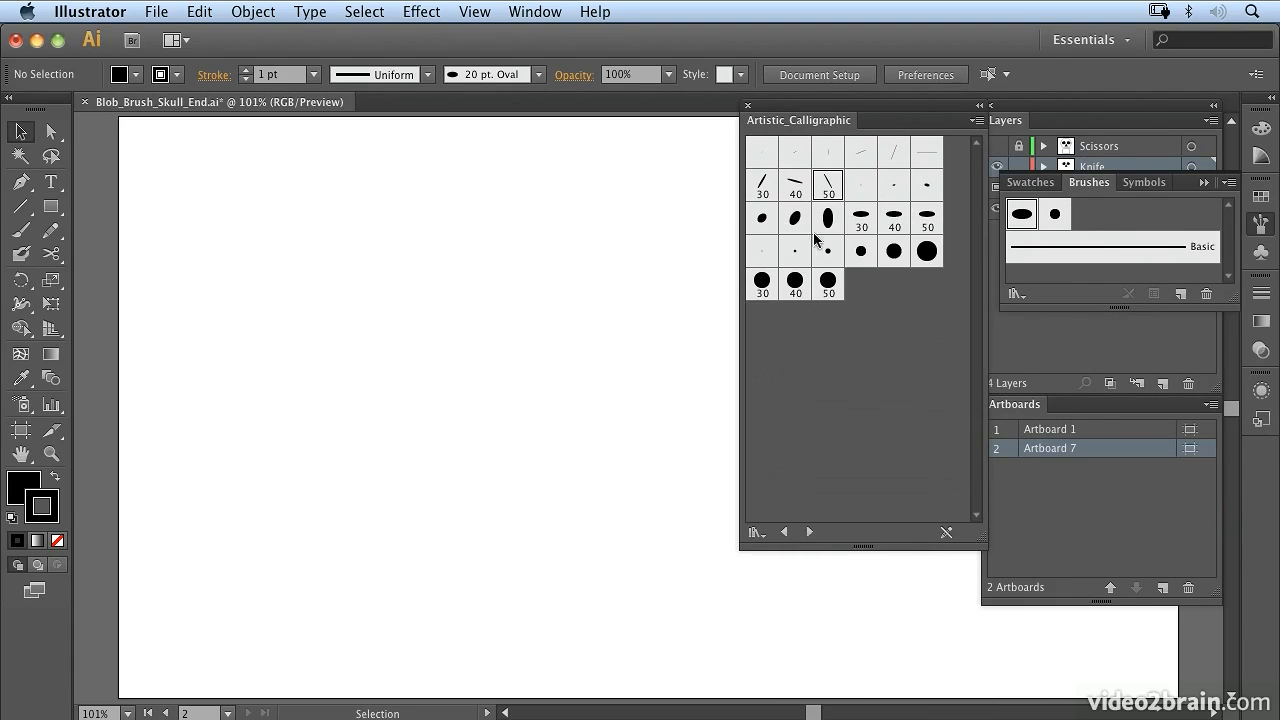
Add the 50 pt Flat, 40 pt Flat, 40 pt Oval and 5 pt Round brushes to the document and close the library
{"action": "left_click", "coordinate": [828, 184]}
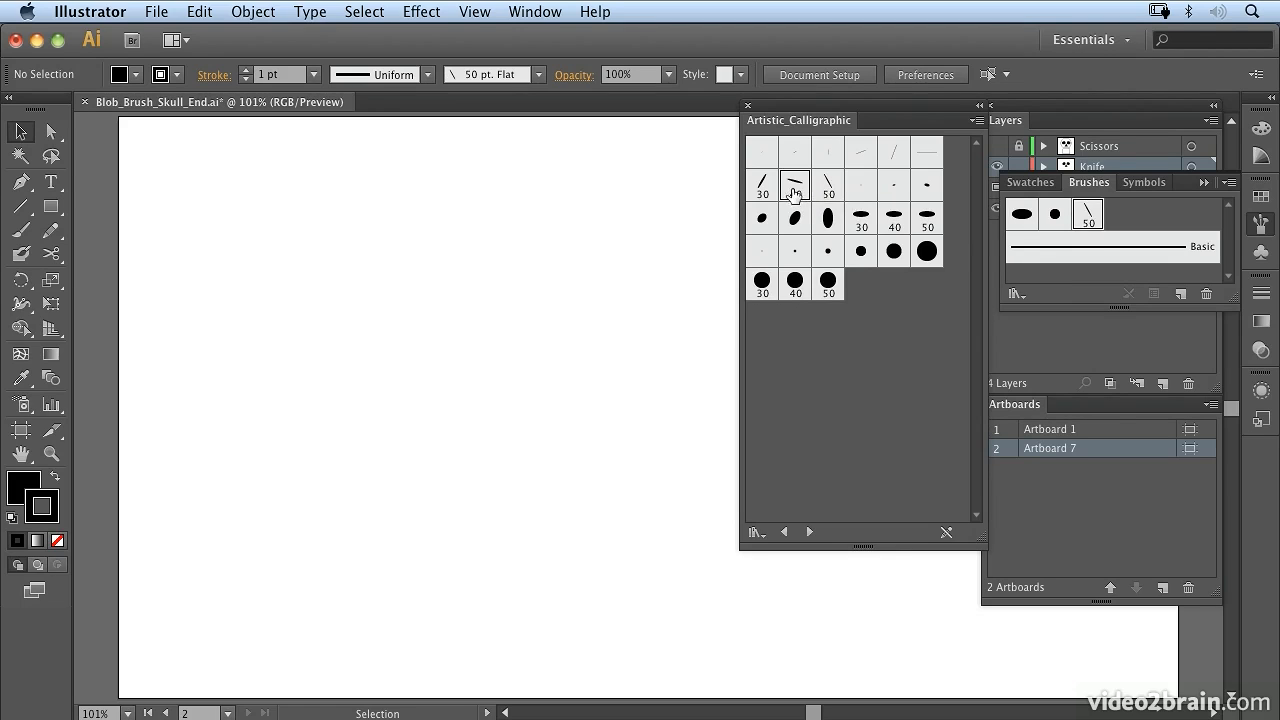
{"action": "left_click", "coordinate": [794, 190]}
{"action": "left_click", "coordinate": [894, 217]}
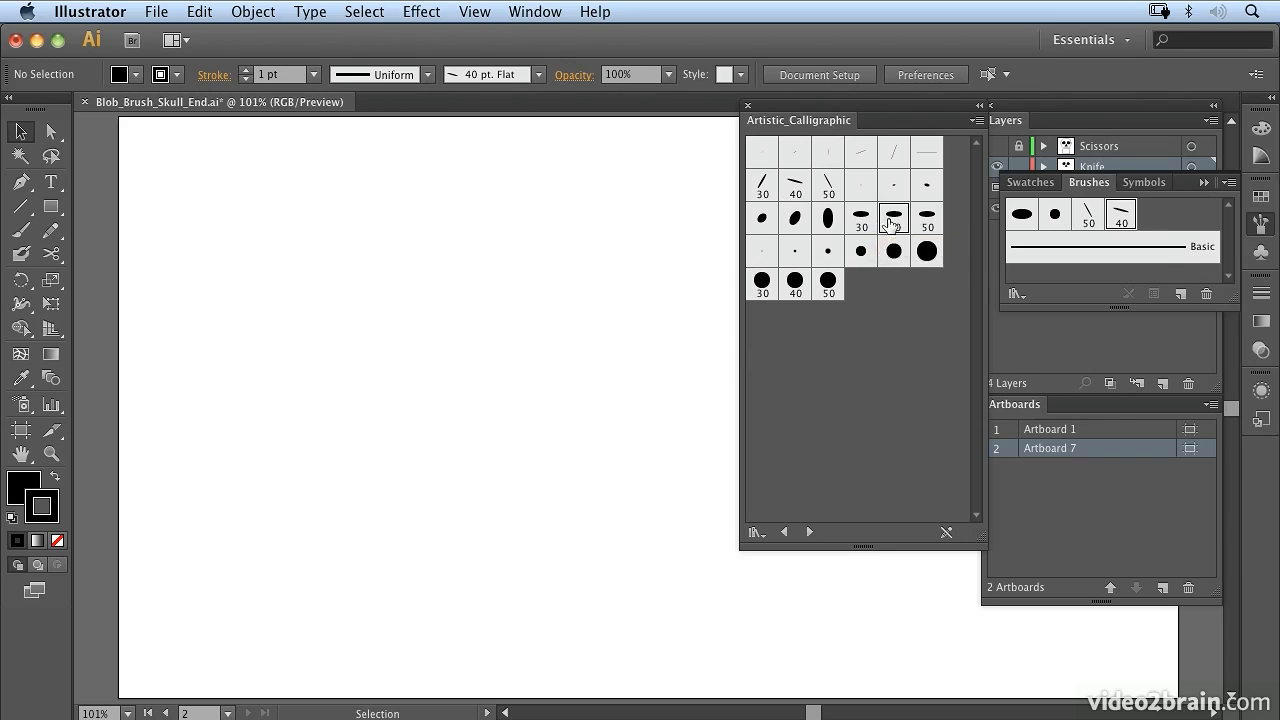
{"action": "left_click", "coordinate": [826, 255]}
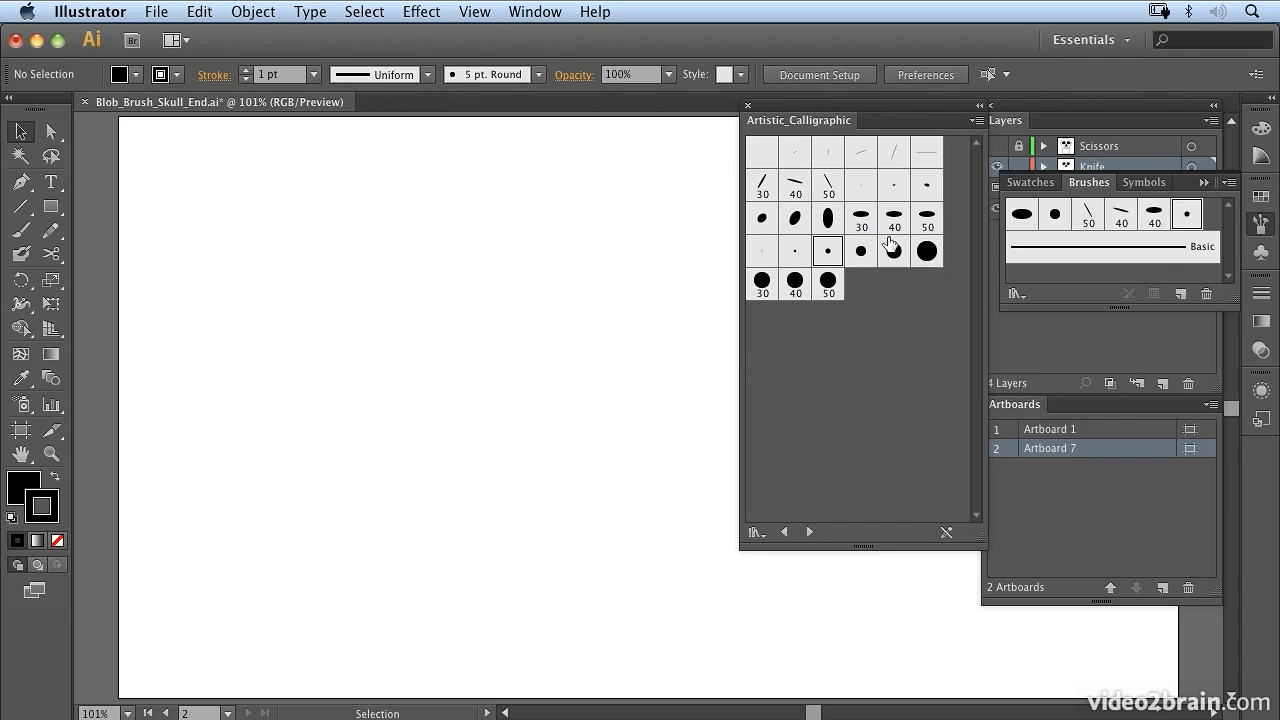
{"action": "left_click", "coordinate": [749, 107]}
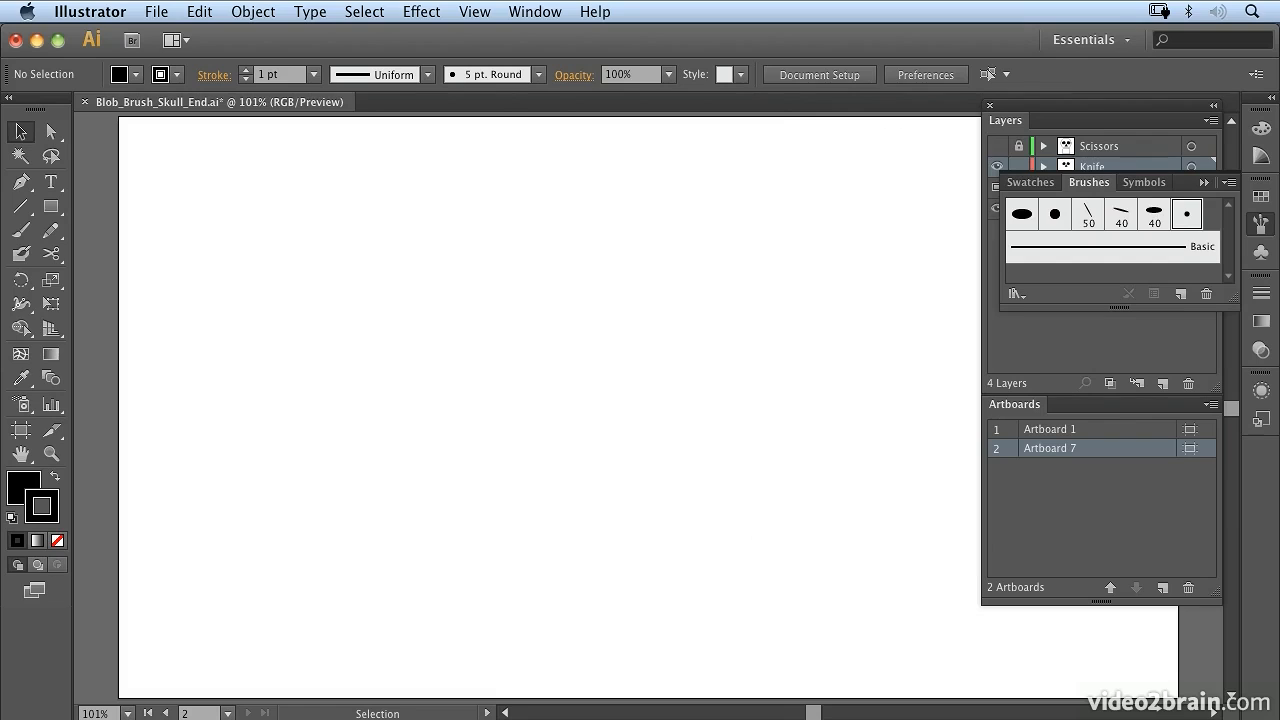
Paint a wavy Blob Brush stroke diagonally across the whole artboard with the 50 pt Flat brush
{"action": "left_click", "coordinate": [1089, 216]}
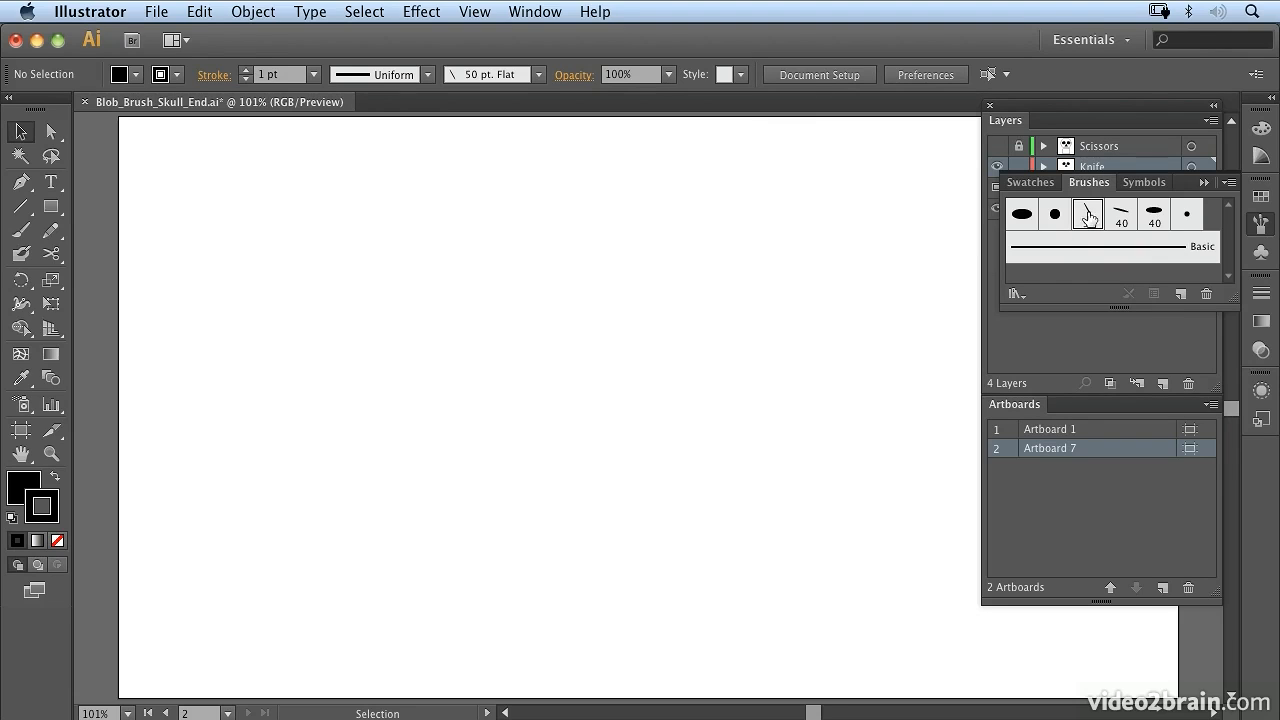
{"action": "left_click", "coordinate": [20, 253]}
{"action": "mouse_move", "coordinate": [226, 233]}
{"action": "left_mouse_down"}
{"action": "mouse_move", "coordinate": [319, 295]}
{"action": "mouse_move", "coordinate": [398, 273]}
{"action": "mouse_move", "coordinate": [433, 436]}
{"action": "mouse_move", "coordinate": [513, 464]}
{"action": "mouse_move", "coordinate": [549, 539]}
{"action": "mouse_move", "coordinate": [582, 567]}
{"action": "mouse_move", "coordinate": [623, 590]}
{"action": "mouse_move", "coordinate": [657, 586]}
{"action": "mouse_move", "coordinate": [709, 549]}
{"action": "mouse_move", "coordinate": [752, 623]}
{"action": "mouse_move", "coordinate": [945, 659]}
{"action": "left_mouse_up"}
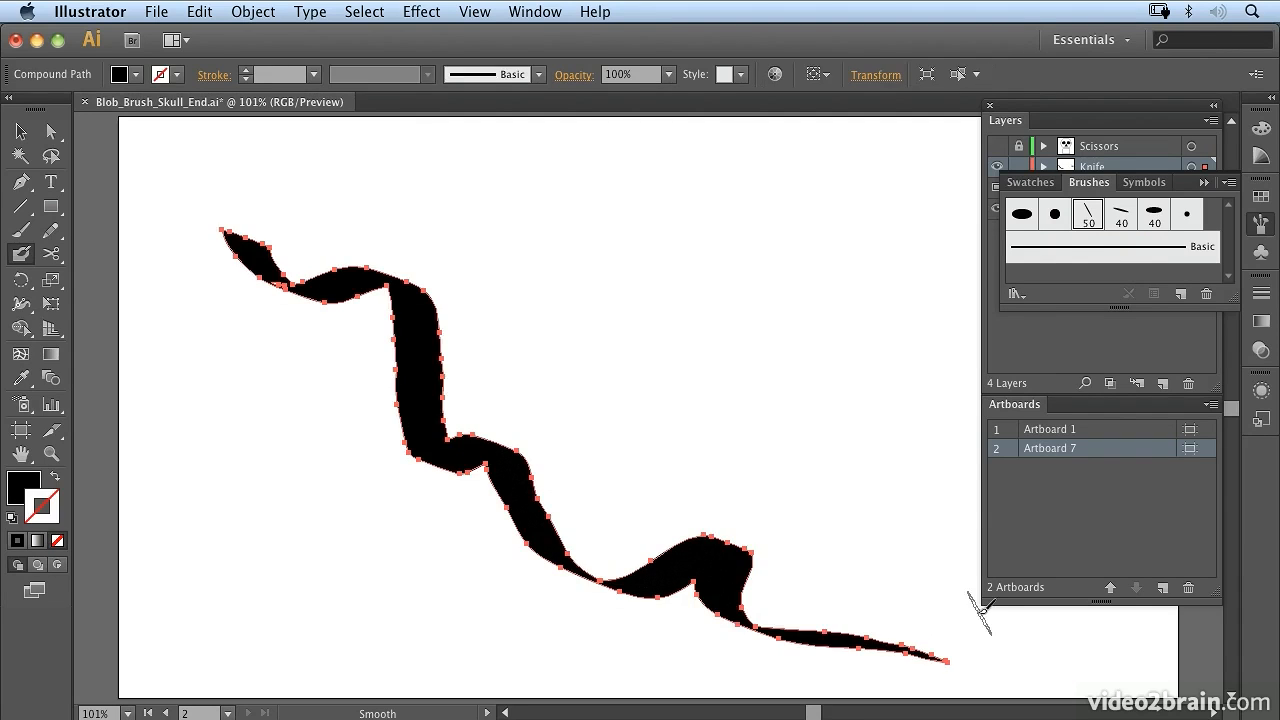
Paint one separate freehand squiggle each with the 40 pt Flat, 40 pt Oval and 5 pt Round brushes above the diagonal stroke
{"action": "left_click", "coordinate": [1123, 215]}
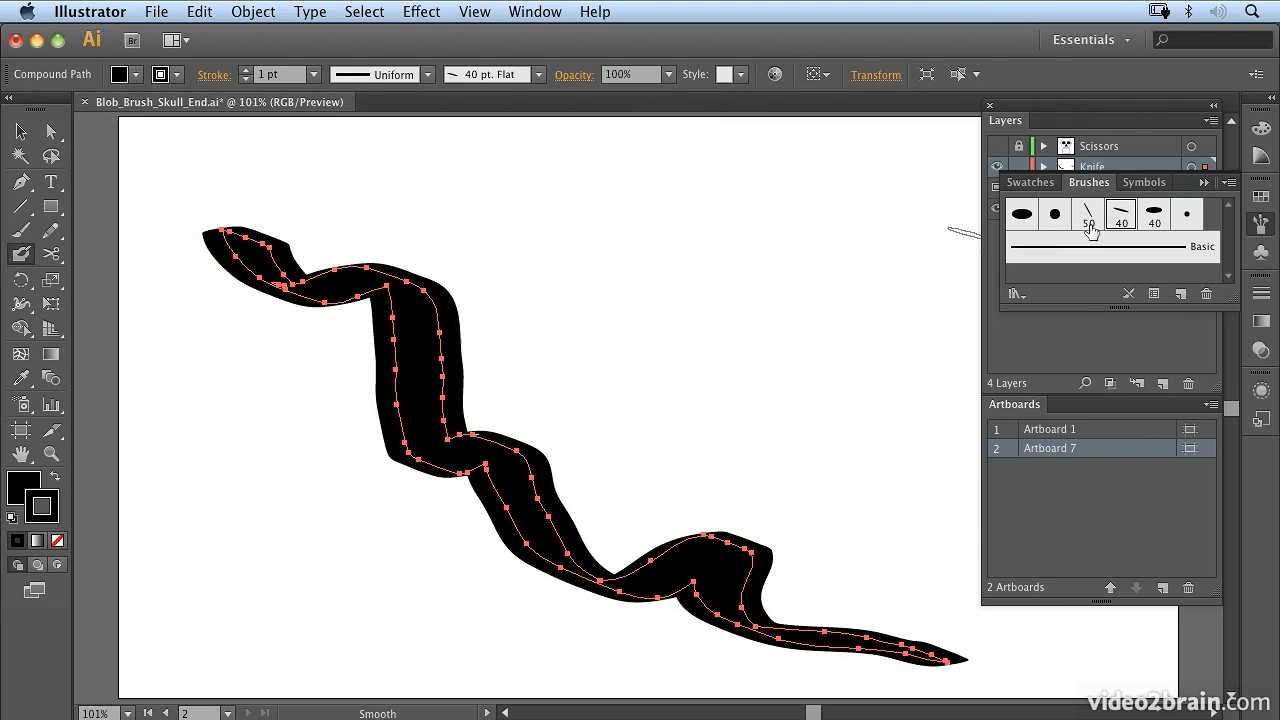
{"action": "mouse_move", "coordinate": [688, 200]}
{"action": "left_mouse_down"}
{"action": "mouse_move", "coordinate": [642, 305]}
{"action": "mouse_move", "coordinate": [718, 308]}
{"action": "mouse_move", "coordinate": [697, 420]}
{"action": "mouse_move", "coordinate": [811, 428]}
{"action": "mouse_move", "coordinate": [853, 500]}
{"action": "left_mouse_up"}
{"action": "left_click", "coordinate": [1155, 215]}
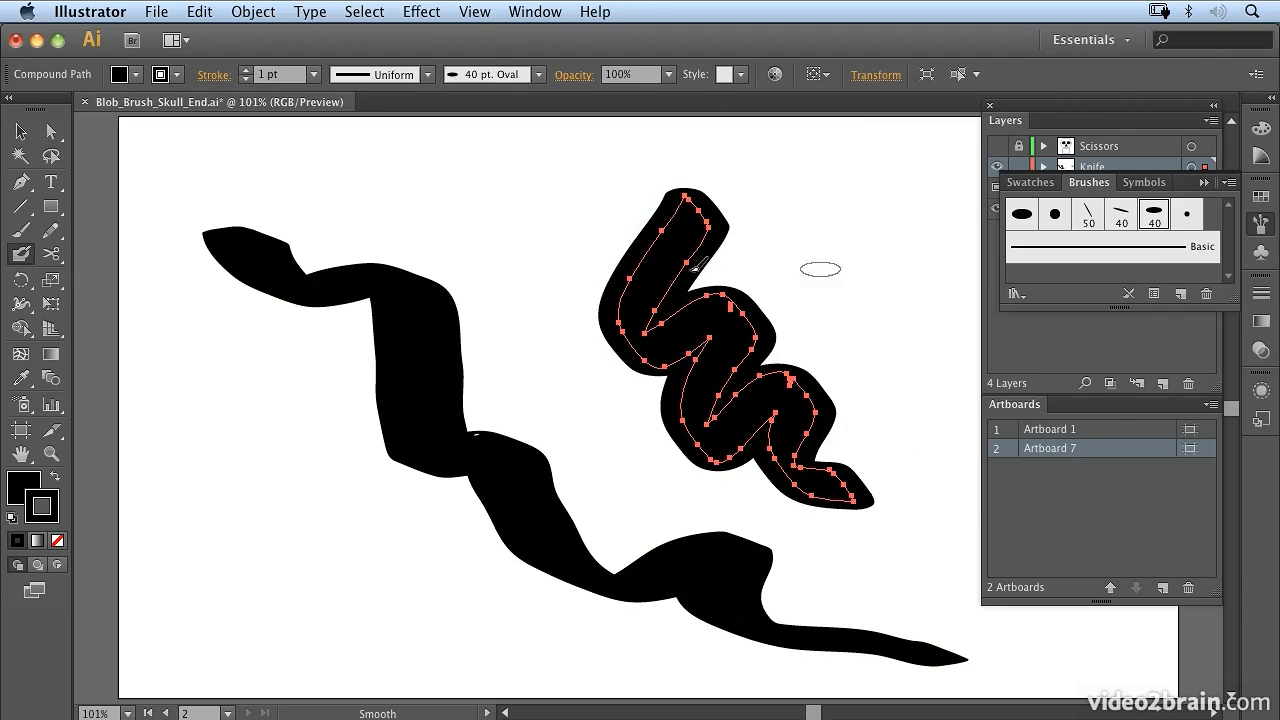
{"action": "mouse_move", "coordinate": [500, 178]}
{"action": "left_mouse_down"}
{"action": "mouse_move", "coordinate": [523, 222]}
{"action": "mouse_move", "coordinate": [583, 171]}
{"action": "mouse_move", "coordinate": [525, 311]}
{"action": "mouse_move", "coordinate": [578, 372]}
{"action": "left_mouse_up"}
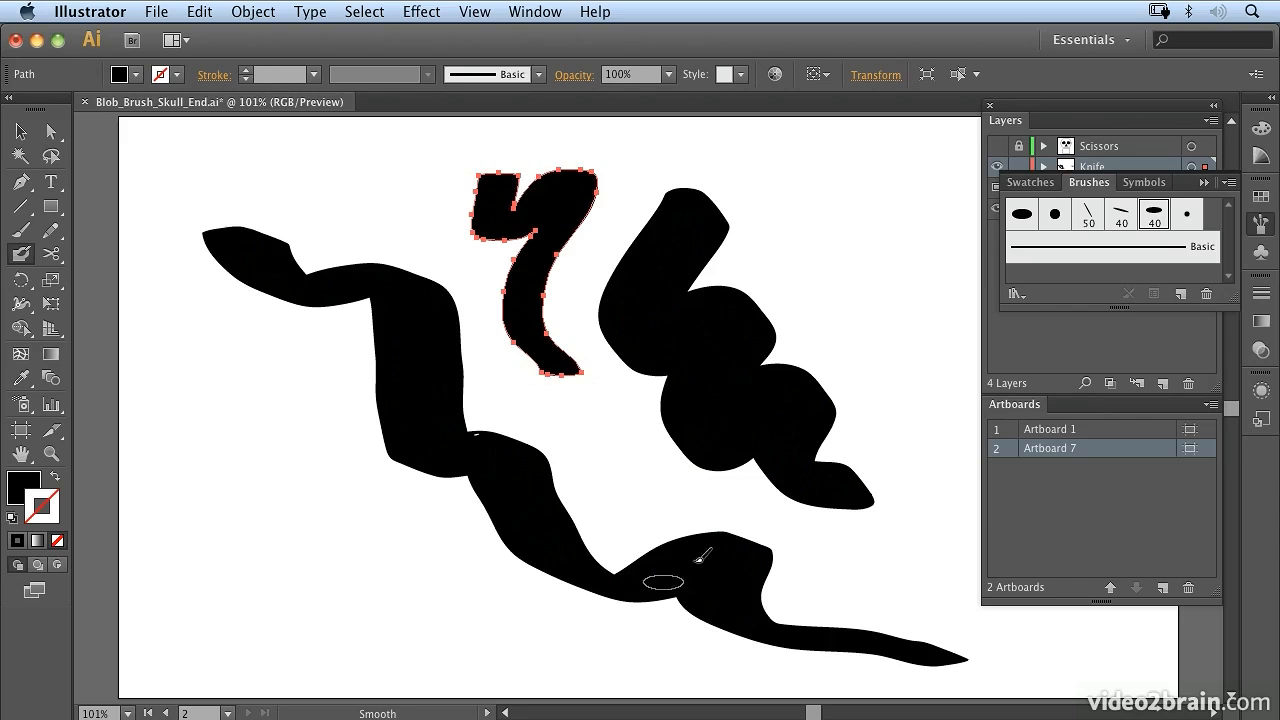
{"action": "left_click", "coordinate": [1187, 214]}
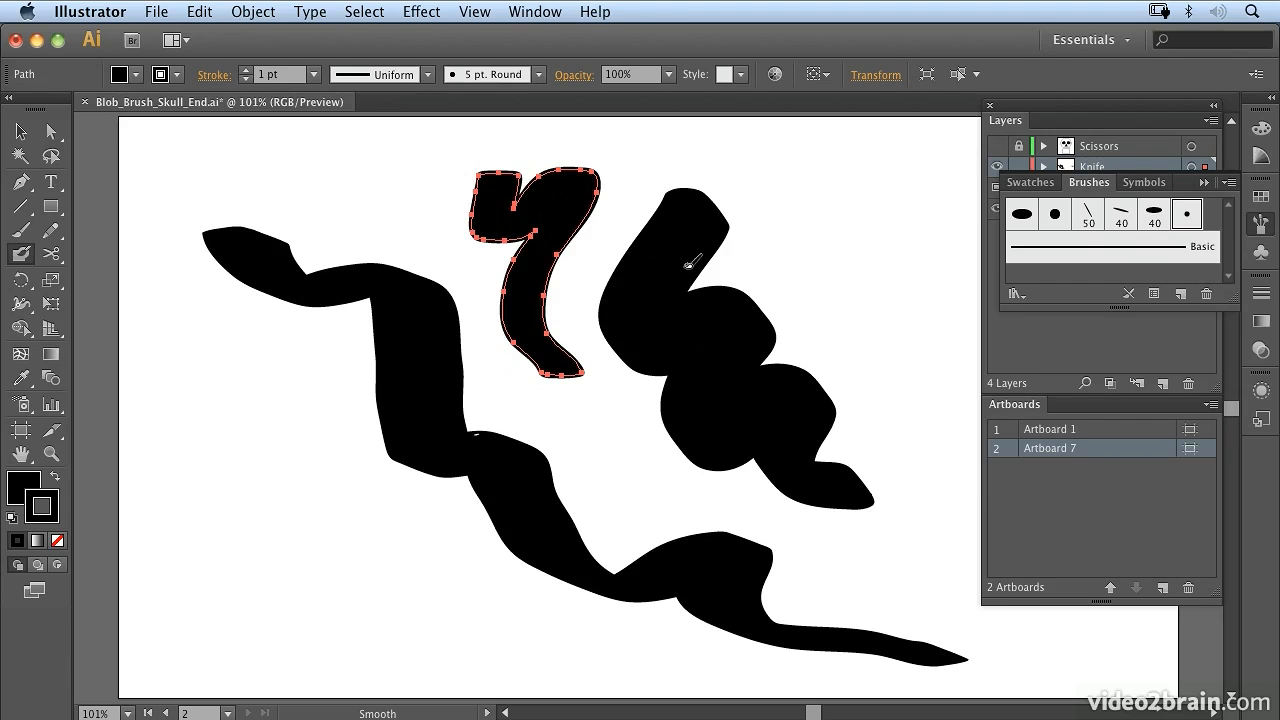
{"action": "mouse_move", "coordinate": [848, 192]}
{"action": "left_mouse_down"}
{"action": "mouse_move", "coordinate": [825, 213]}
{"action": "mouse_move", "coordinate": [888, 283]}
{"action": "mouse_move", "coordinate": [866, 353]}
{"action": "mouse_move", "coordinate": [936, 363]}
{"action": "left_mouse_up"}
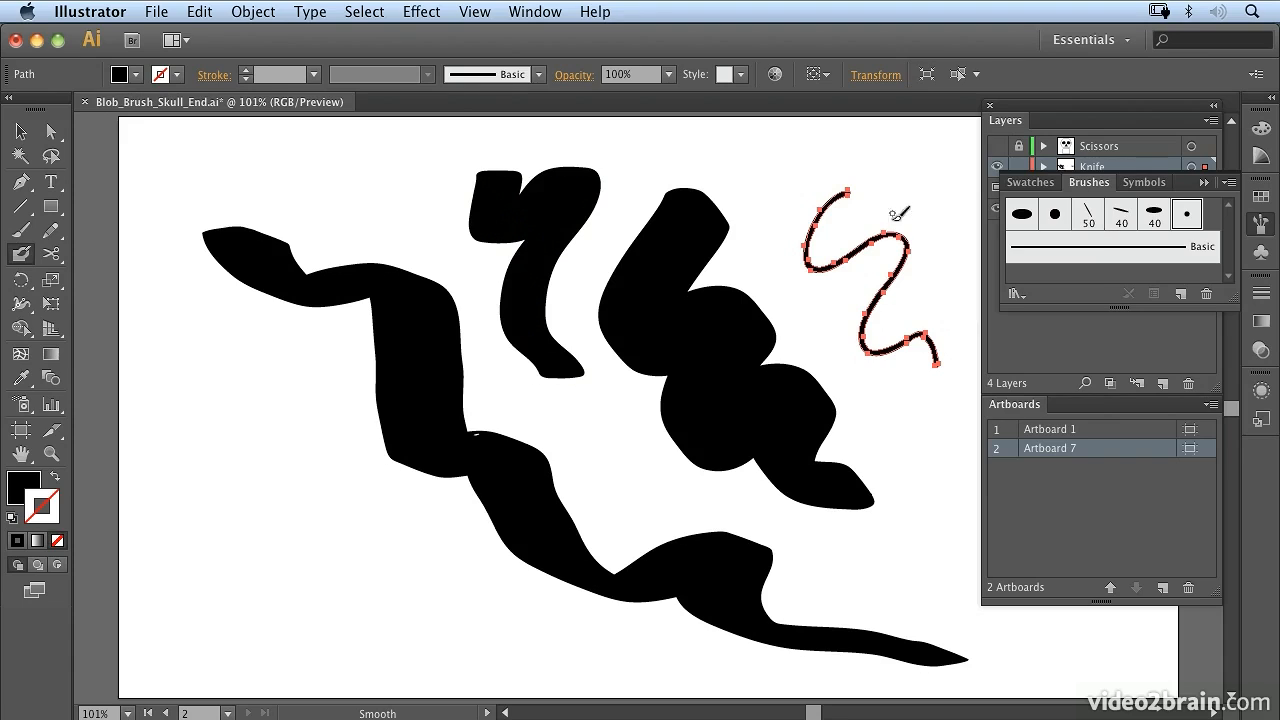
Choose the 50 pt Flat brush, keeping the thin squiggle as drawn, and turn off Keep Selected in the Blob Brush tool options
{"action": "left_click", "coordinate": [1088, 214]}
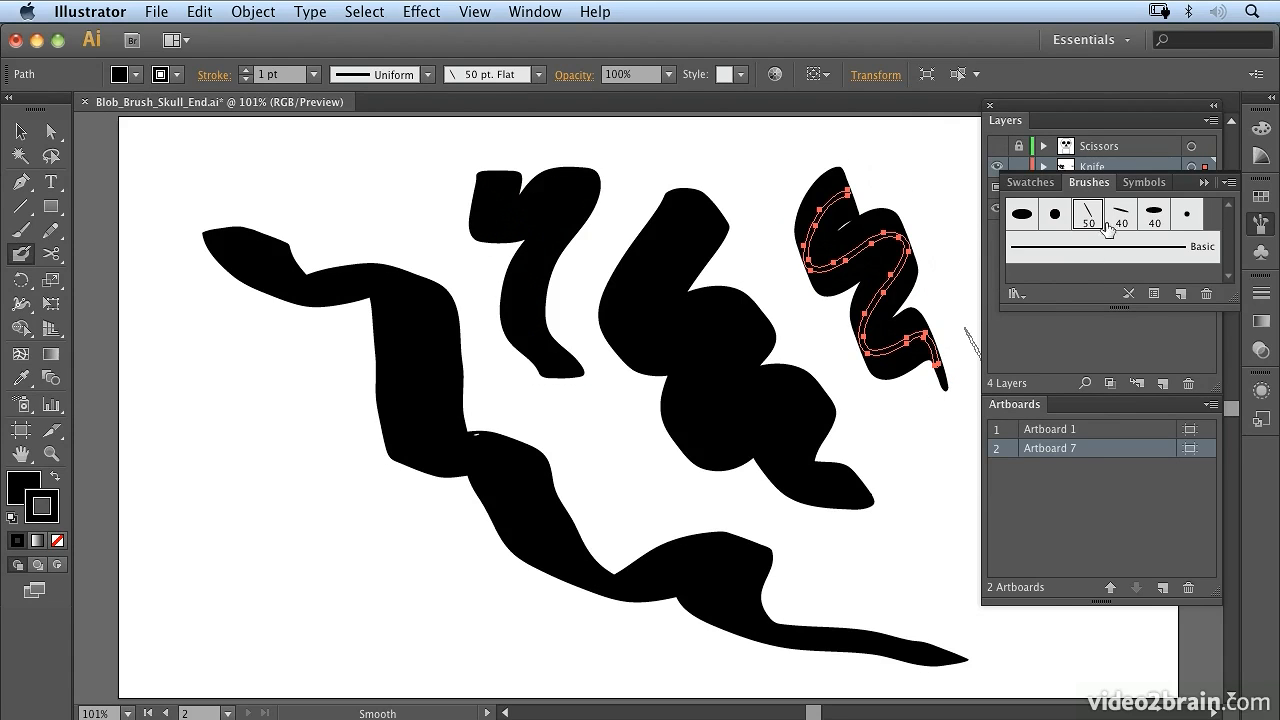
{"action": "left_click", "coordinate": [1069, 245]}
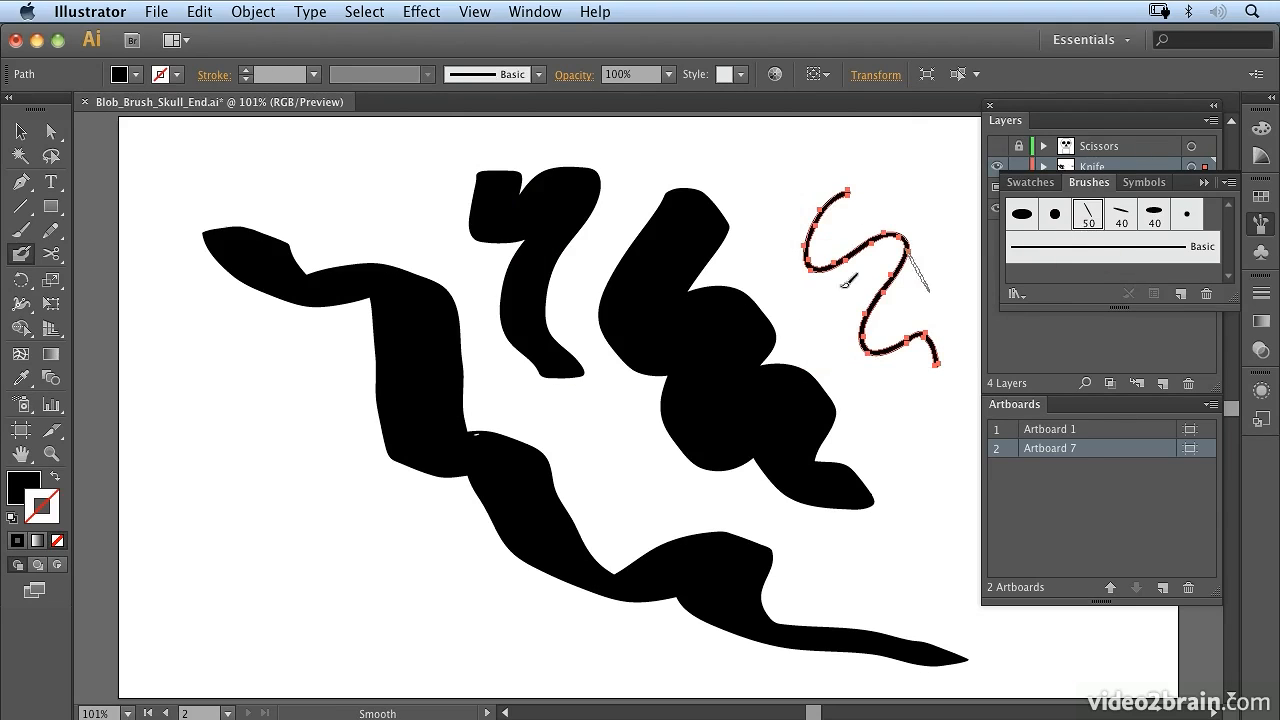
{"action": "double_click", "coordinate": [20, 258]}
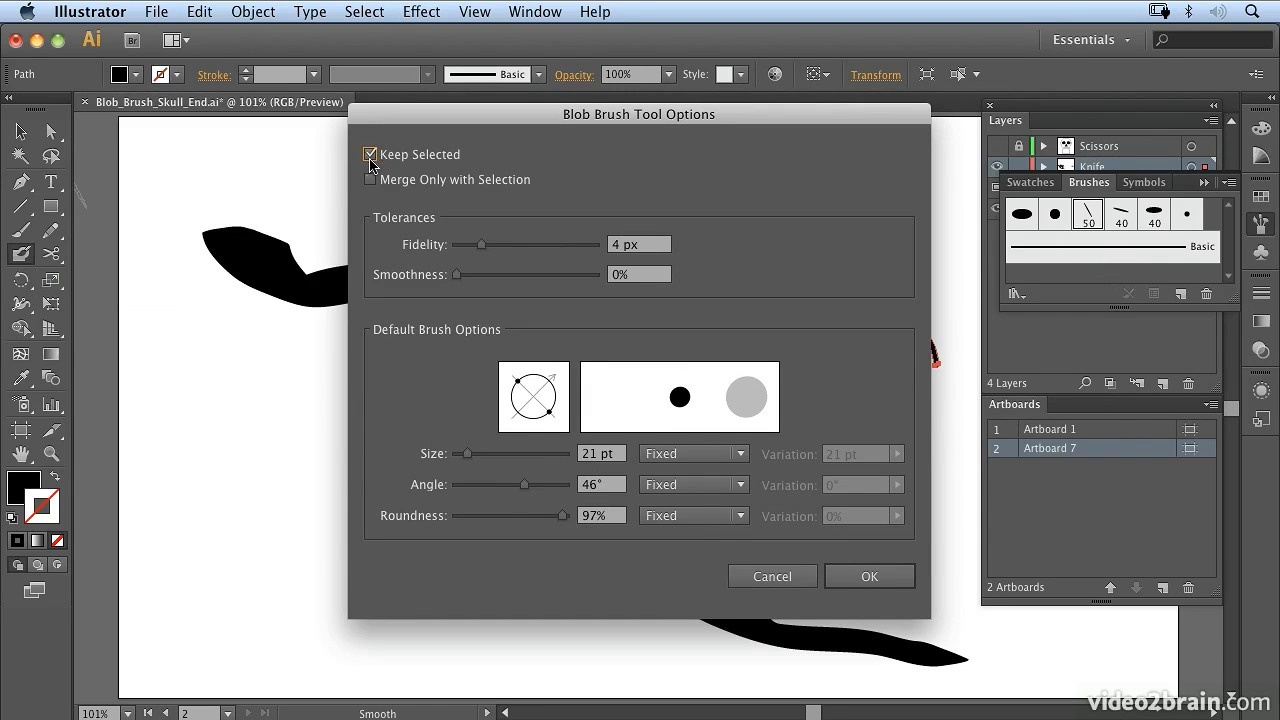
{"action": "left_click", "coordinate": [370, 155]}
{"action": "left_click", "coordinate": [870, 577]}
Paint overlapping strokes in the artboard's lower-left area with the 50 pt Flat, 40 pt Flat and 5 pt Round brushes
{"action": "mouse_move", "coordinate": [245, 415]}
{"action": "left_mouse_down"}
{"action": "mouse_move", "coordinate": [182, 470]}
{"action": "mouse_move", "coordinate": [284, 445]}
{"action": "mouse_move", "coordinate": [313, 617]}
{"action": "mouse_move", "coordinate": [430, 580]}
{"action": "left_mouse_up"}
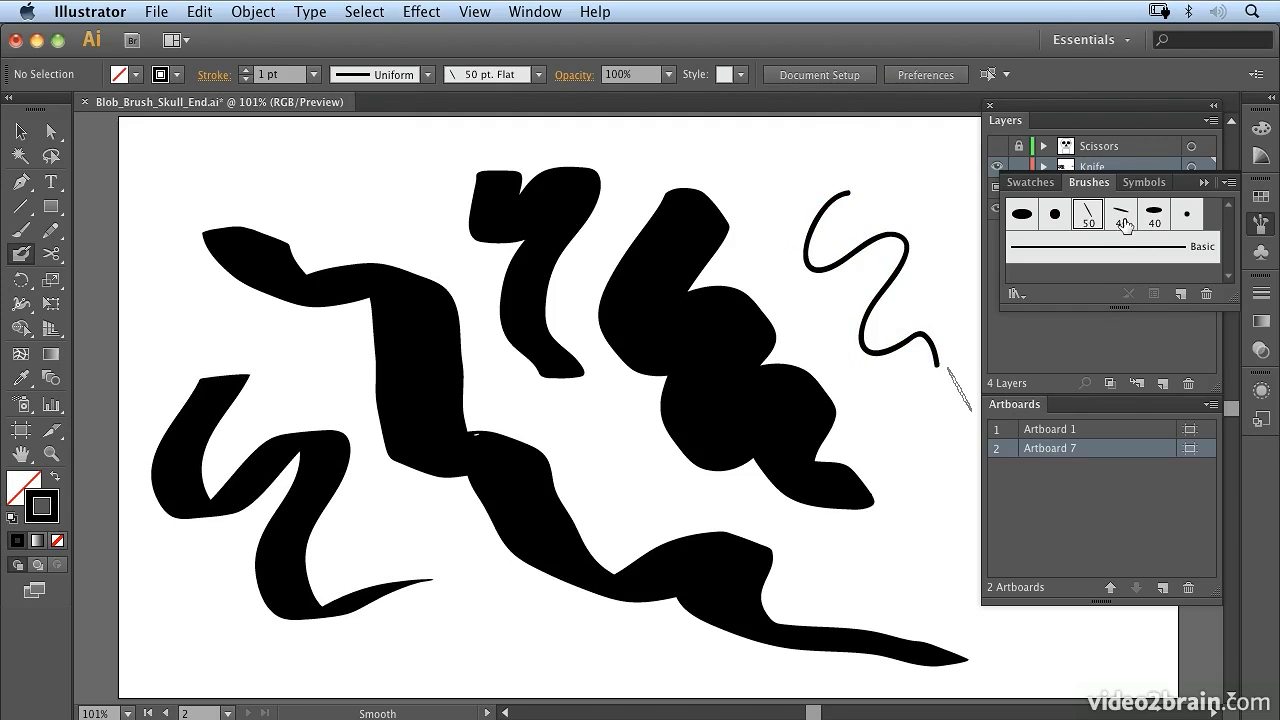
{"action": "mouse_move", "coordinate": [288, 447]}
{"action": "left_mouse_down"}
{"action": "mouse_move", "coordinate": [340, 387]}
{"action": "mouse_move", "coordinate": [316, 478]}
{"action": "mouse_move", "coordinate": [366, 479]}
{"action": "mouse_move", "coordinate": [388, 570]}
{"action": "mouse_move", "coordinate": [436, 584]}
{"action": "mouse_move", "coordinate": [469, 648]}
{"action": "left_mouse_up"}
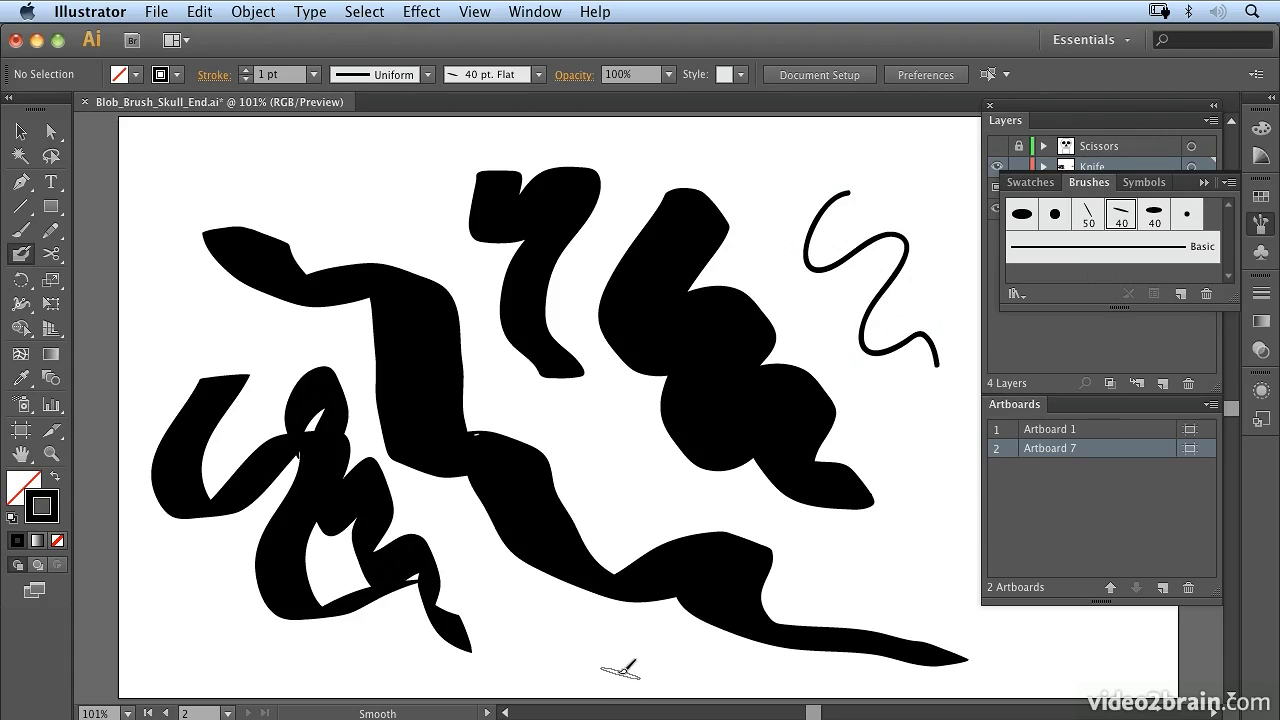
{"action": "left_click", "coordinate": [1186, 214]}
{"action": "mouse_move", "coordinate": [343, 497]}
{"action": "left_mouse_down"}
{"action": "mouse_move", "coordinate": [303, 527]}
{"action": "mouse_move", "coordinate": [374, 516]}
{"action": "mouse_move", "coordinate": [300, 579]}
{"action": "mouse_move", "coordinate": [406, 546]}
{"action": "mouse_move", "coordinate": [322, 603]}
{"action": "mouse_move", "coordinate": [414, 569]}
{"action": "mouse_move", "coordinate": [364, 618]}
{"action": "mouse_move", "coordinate": [429, 594]}
{"action": "mouse_move", "coordinate": [380, 644]}
{"action": "mouse_move", "coordinate": [472, 614]}
{"action": "mouse_move", "coordinate": [482, 661]}
{"action": "mouse_move", "coordinate": [425, 672]}
{"action": "left_mouse_up"}
Select all five painted shapes together and delete them from the artboard
{"action": "left_click", "coordinate": [21, 131]}
{"action": "left_click", "coordinate": [282, 461]}
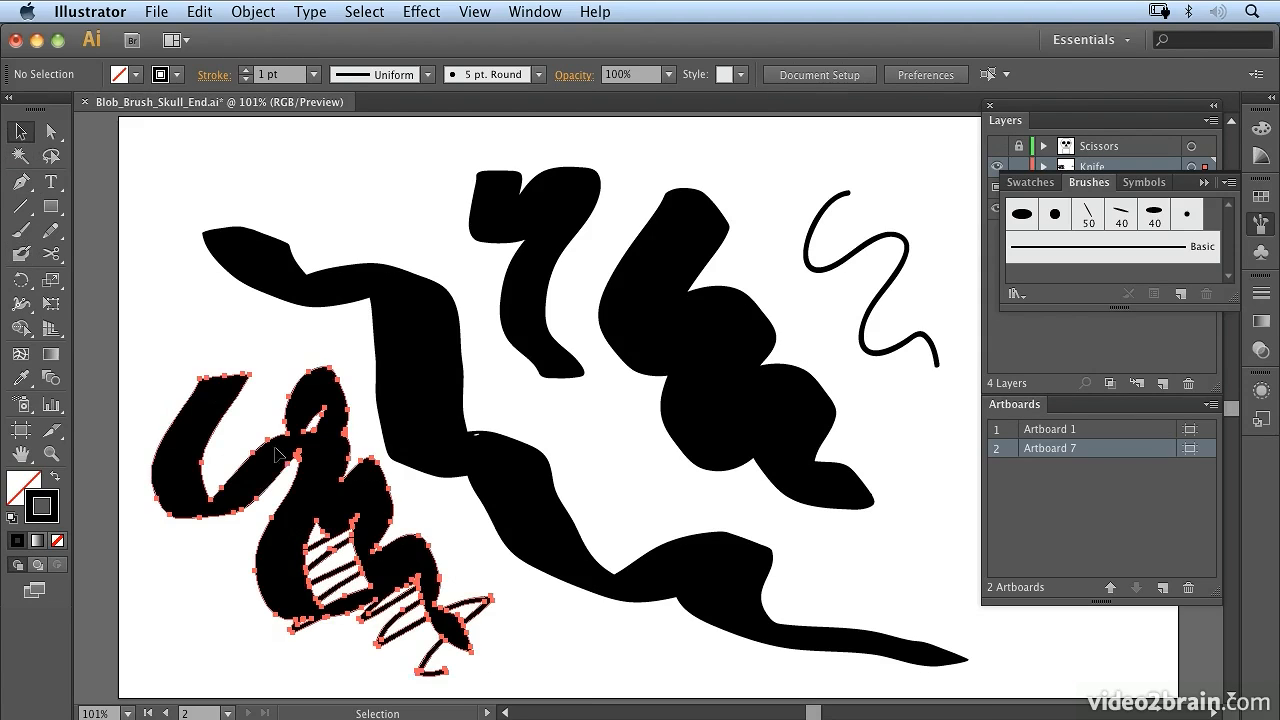
{"action": "left_click", "coordinate": [543, 522], "text": "shift"}
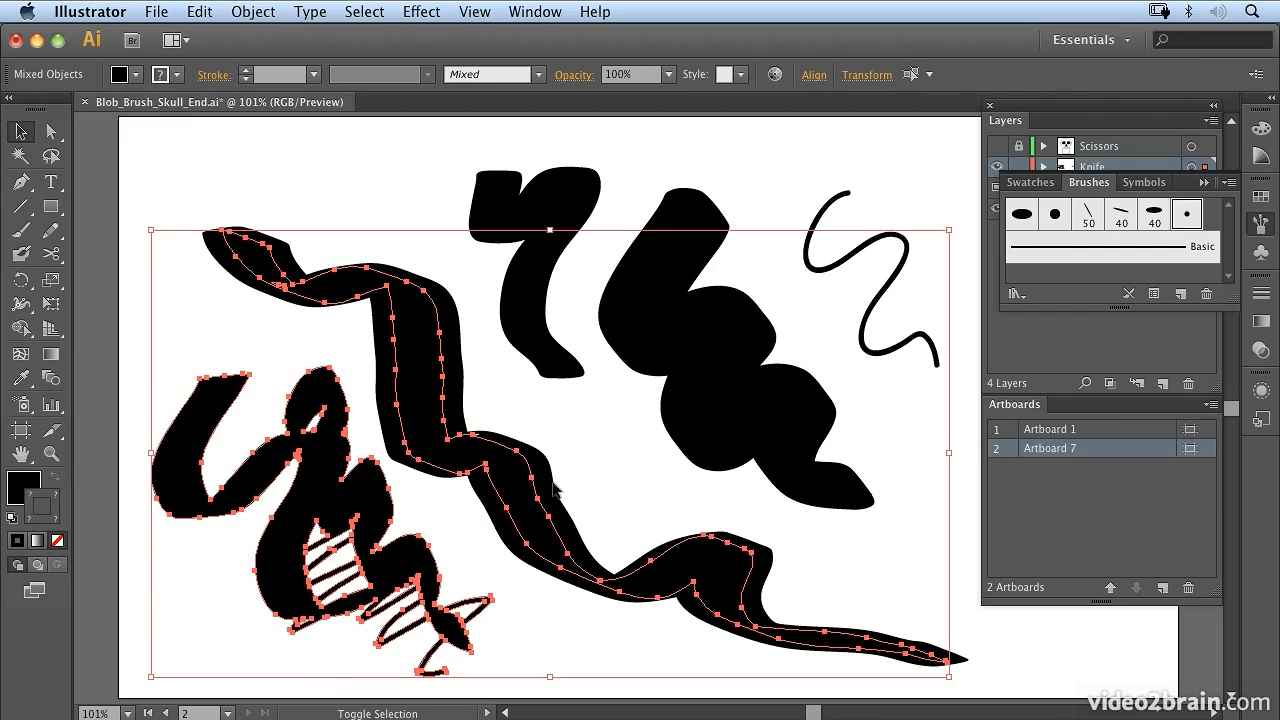
{"action": "left_click", "coordinate": [660, 342], "text": "shift"}
{"action": "left_click", "coordinate": [540, 318], "text": "shift"}
{"action": "left_click", "coordinate": [812, 253], "text": "shift"}
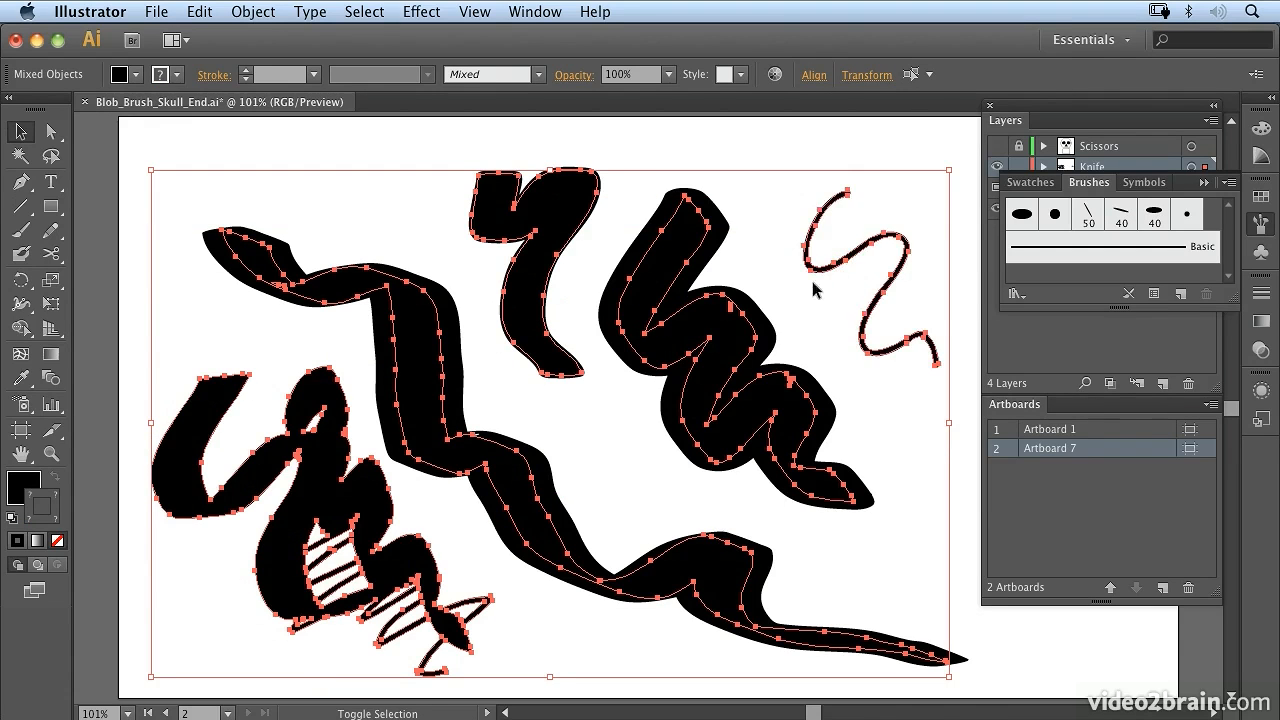
{"action": "key", "text": "Delete"}
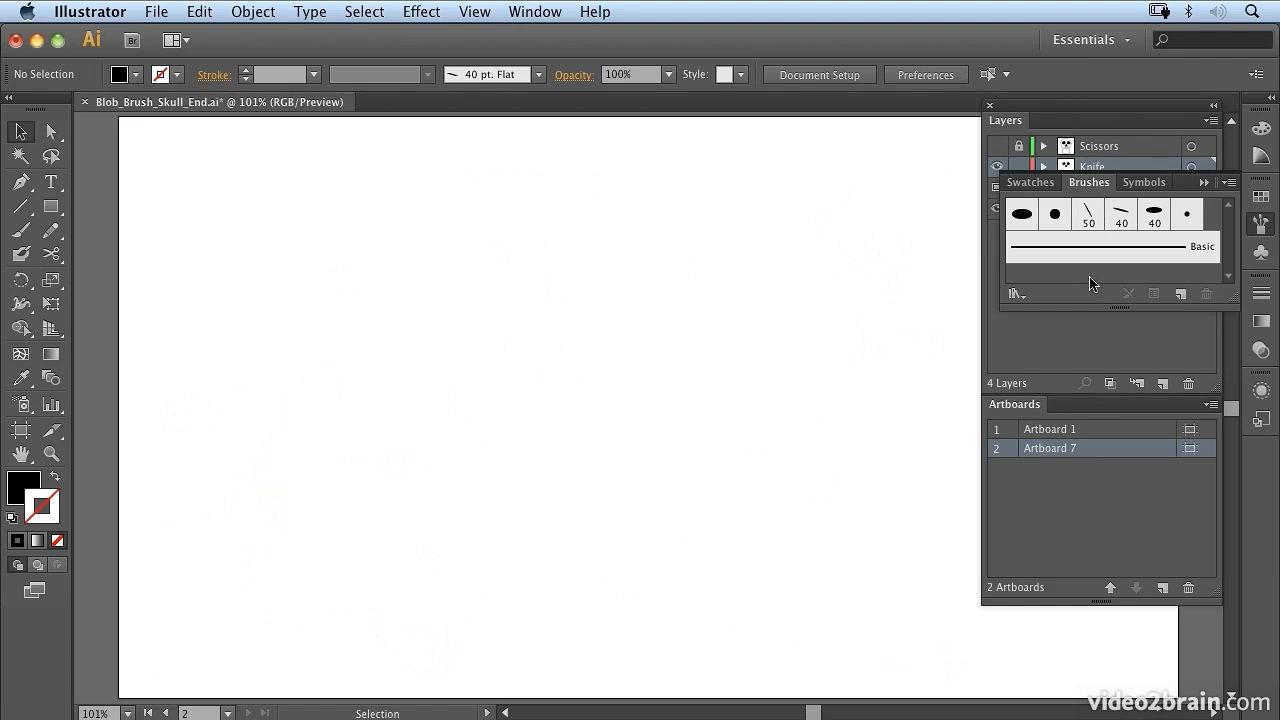
Start a new calligraphic brush and name it "Tooth Brush"
{"action": "left_click", "coordinate": [1229, 182]}
{"action": "left_click", "coordinate": [1188, 190]}
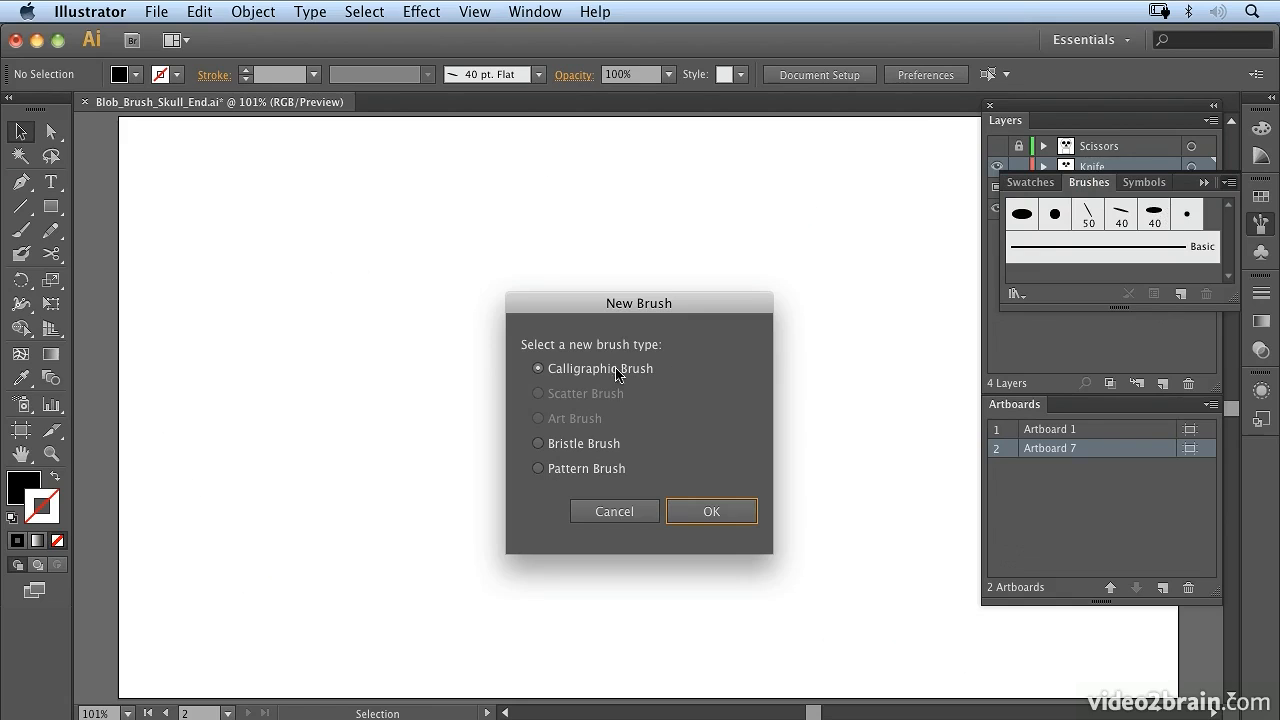
{"action": "left_click", "coordinate": [728, 514]}
{"action": "mouse_move", "coordinate": [664, 120]}
{"action": "left_mouse_down"}
{"action": "mouse_move", "coordinate": [786, 192]}
{"action": "mouse_move", "coordinate": [787, 244]}
{"action": "left_mouse_up"}
{"action": "left_click", "coordinate": [686, 289]}
{"action": "left_click_drag", "start_coordinate": [686, 289], "coordinate": [426, 288]}
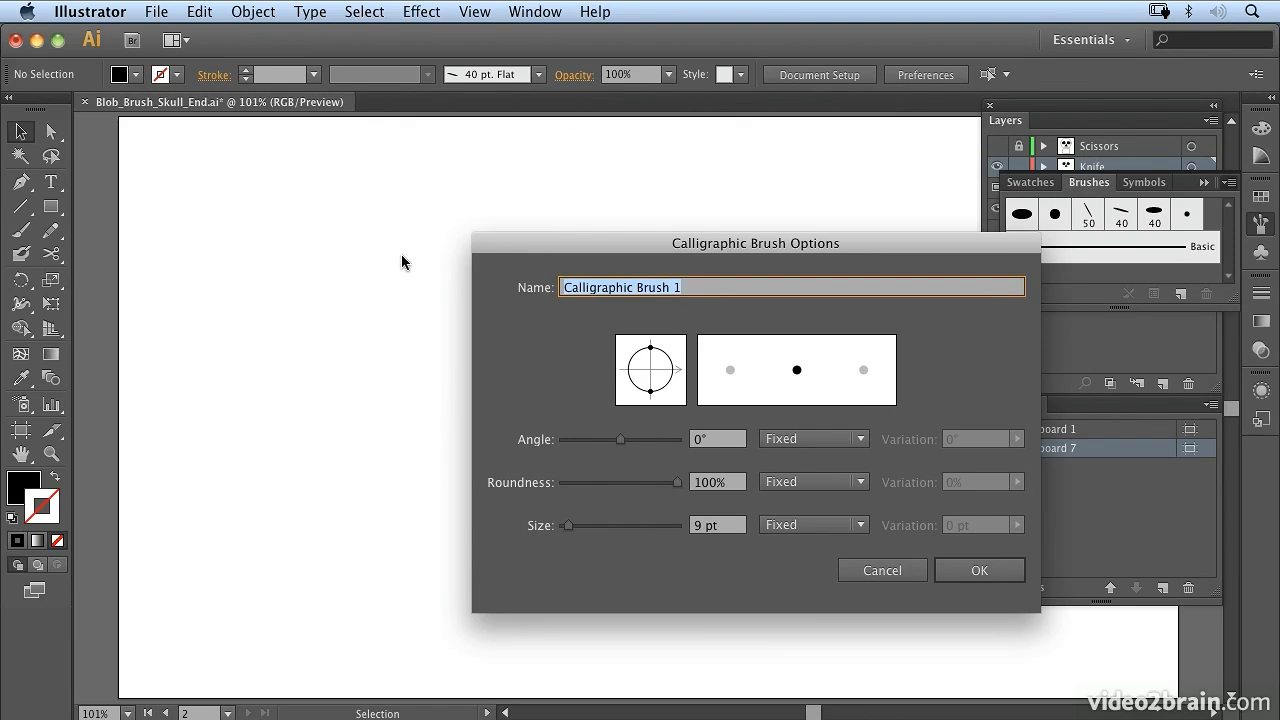
{"action": "type", "text": "Tooth Brush"}
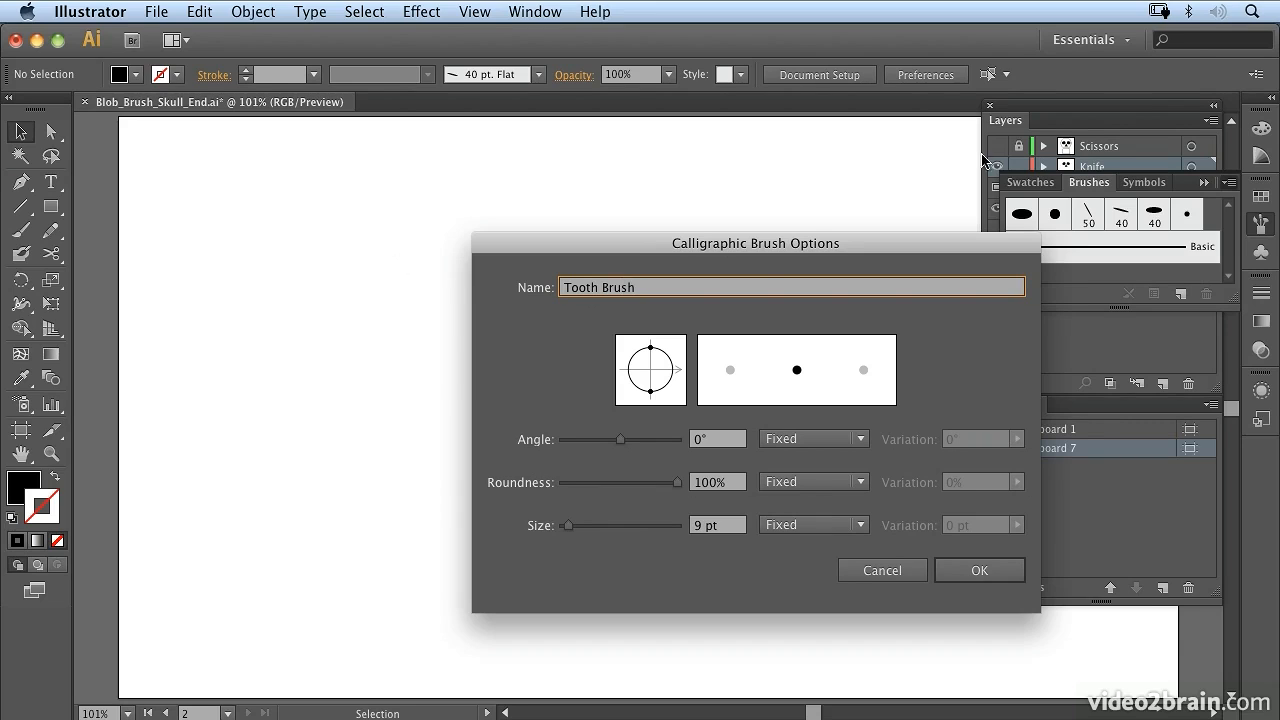
Flatten the Tooth Brush tip to 27% roundness, set its size to 13 pt, and create the brush
{"action": "left_click_drag", "start_coordinate": [650, 393], "coordinate": [650, 377]}
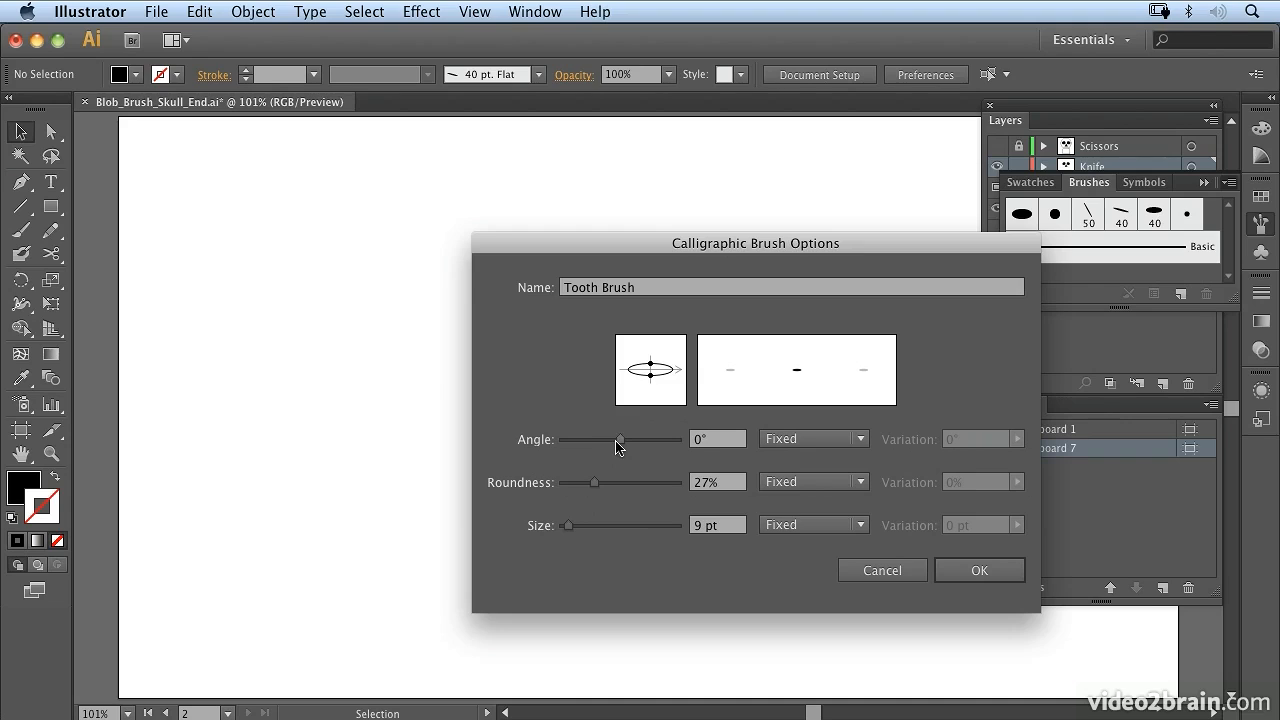
{"action": "left_click_drag", "start_coordinate": [566, 533], "coordinate": [572, 531]}
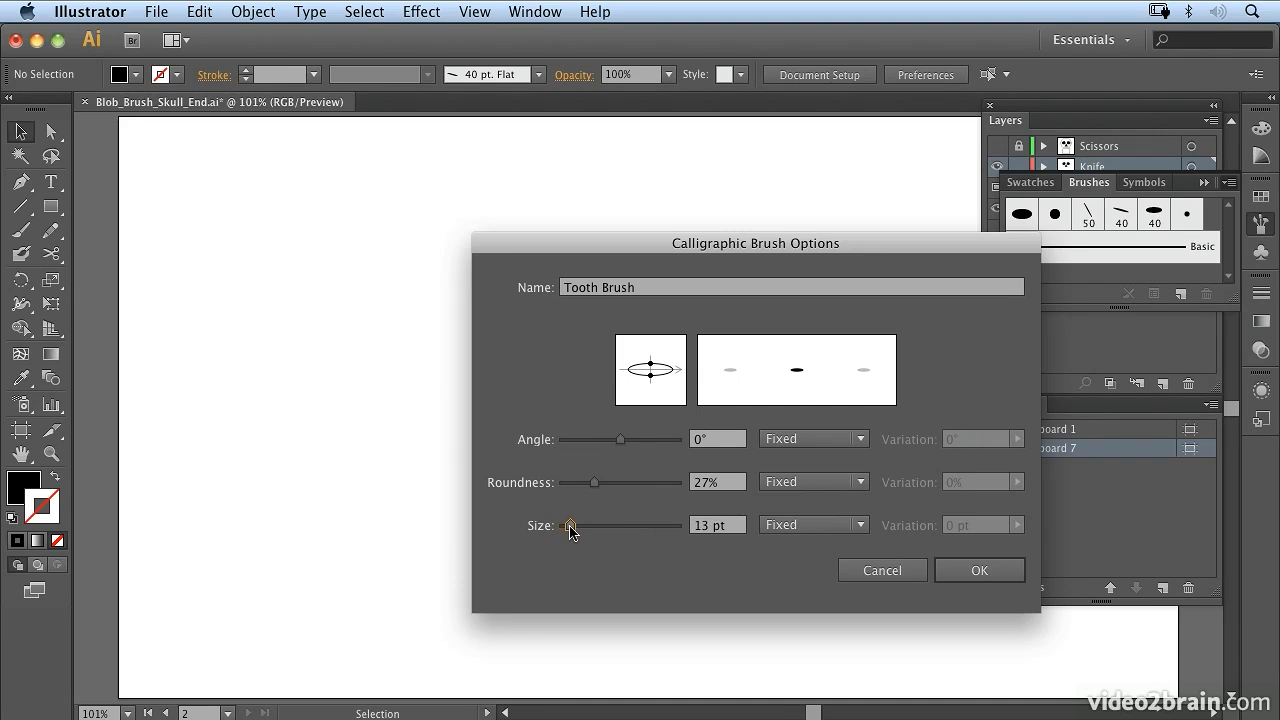
{"action": "left_click", "coordinate": [987, 572]}
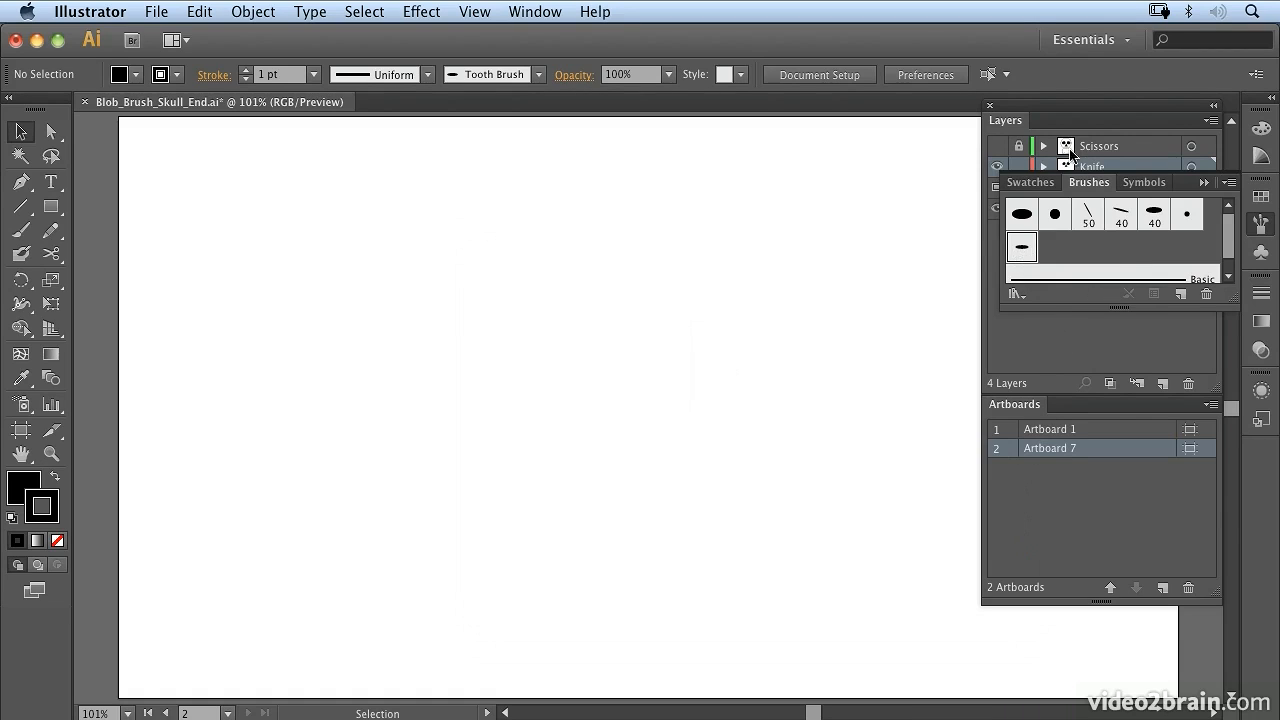
Go to Artboard 1, select the white lower jaw on the Knife layer, and activate the Blob Brush tool
{"action": "left_click", "coordinate": [1095, 167]}
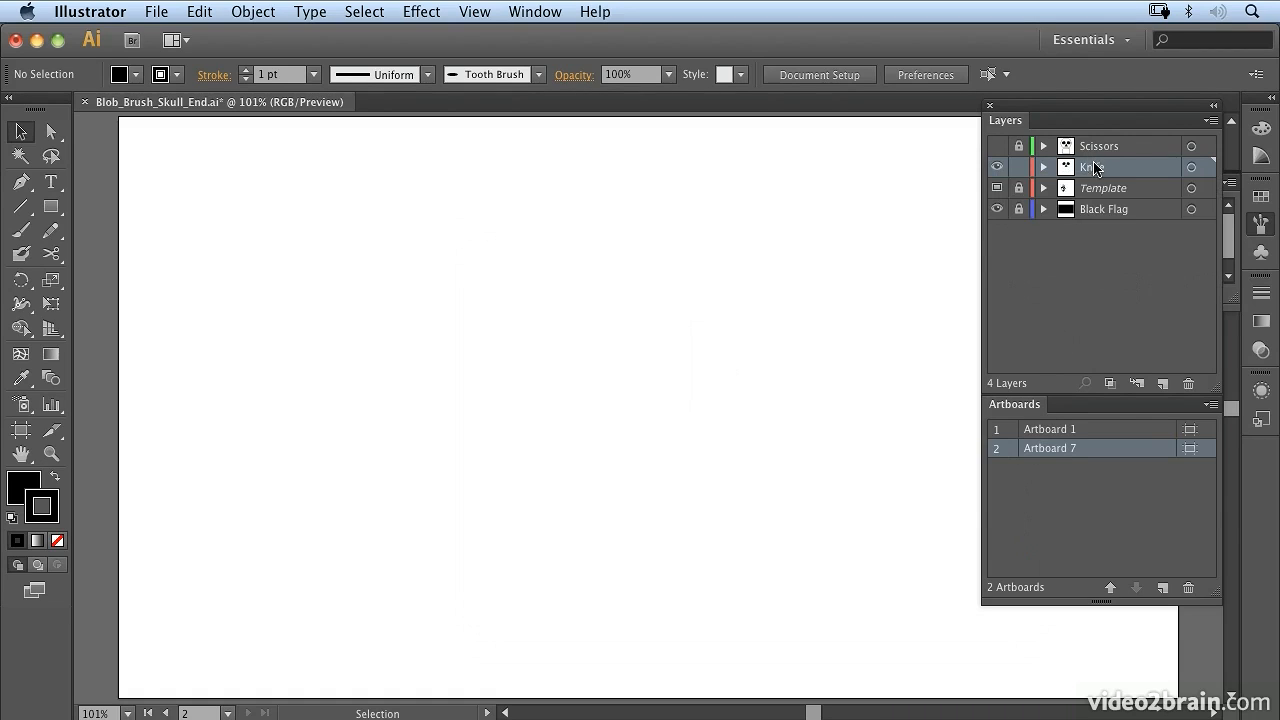
{"action": "double_click", "coordinate": [1004, 432]}
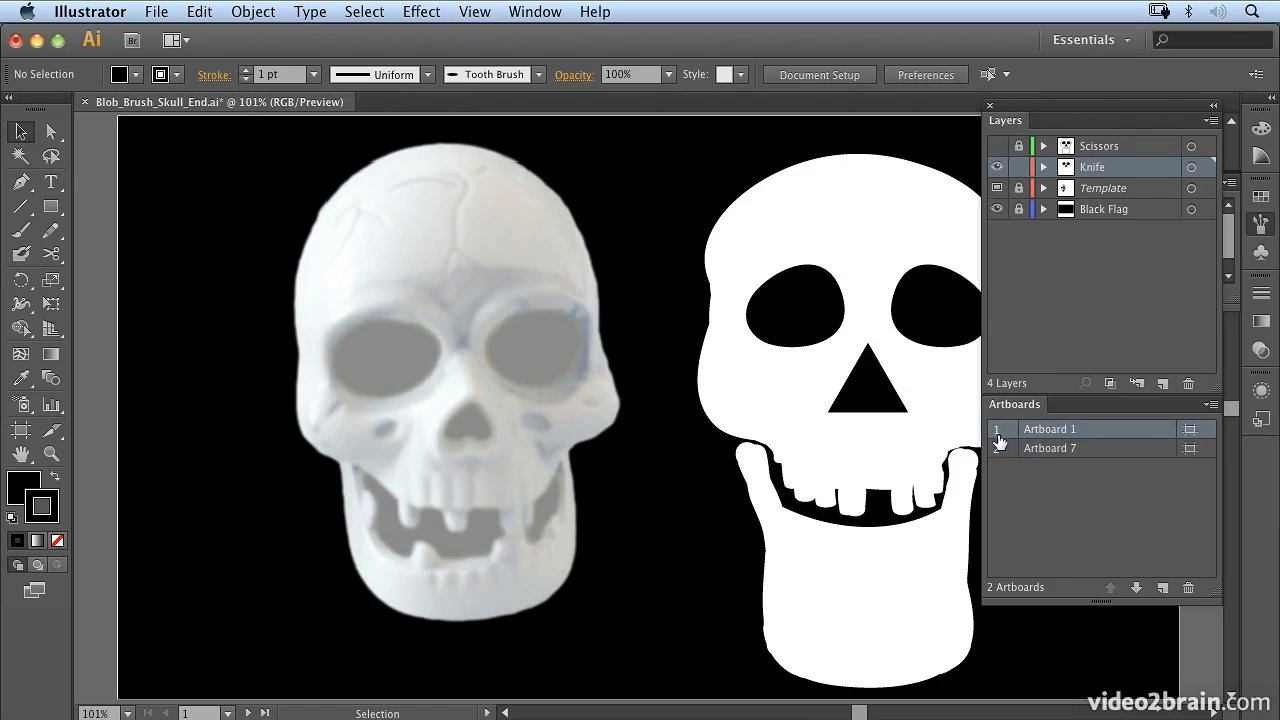
{"action": "left_click", "coordinate": [818, 544]}
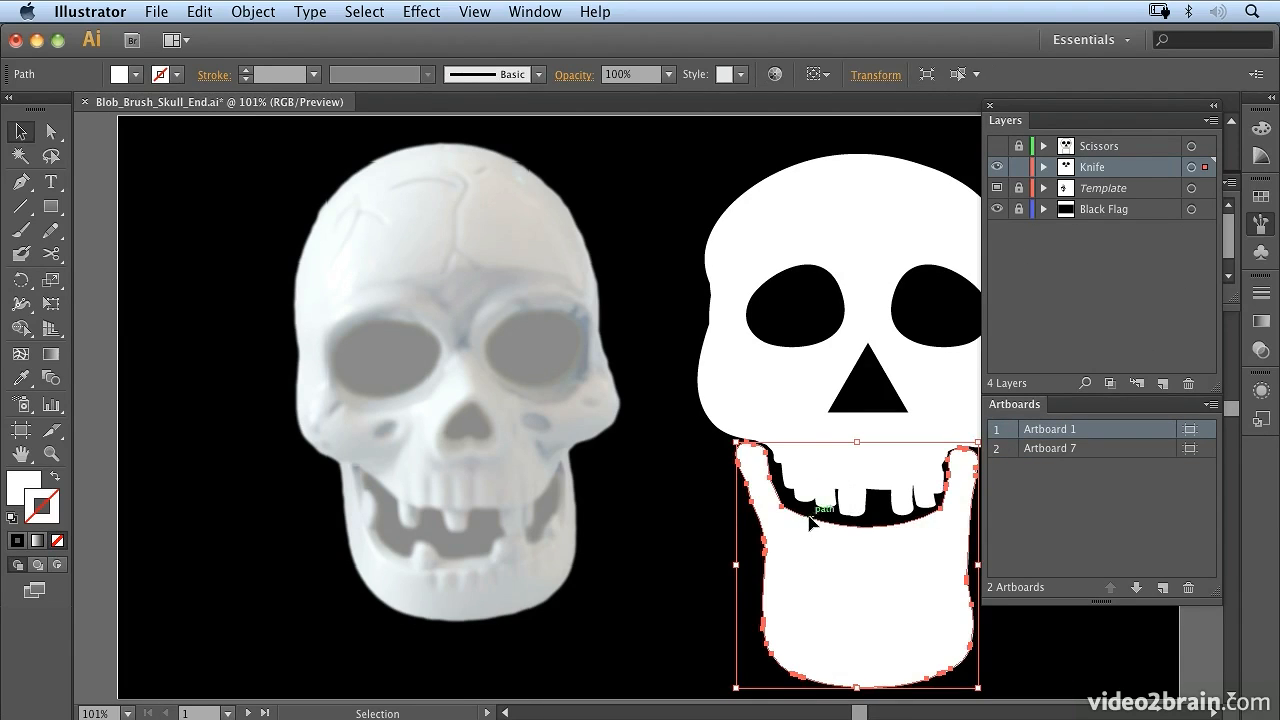
{"action": "left_click", "coordinate": [20, 254]}
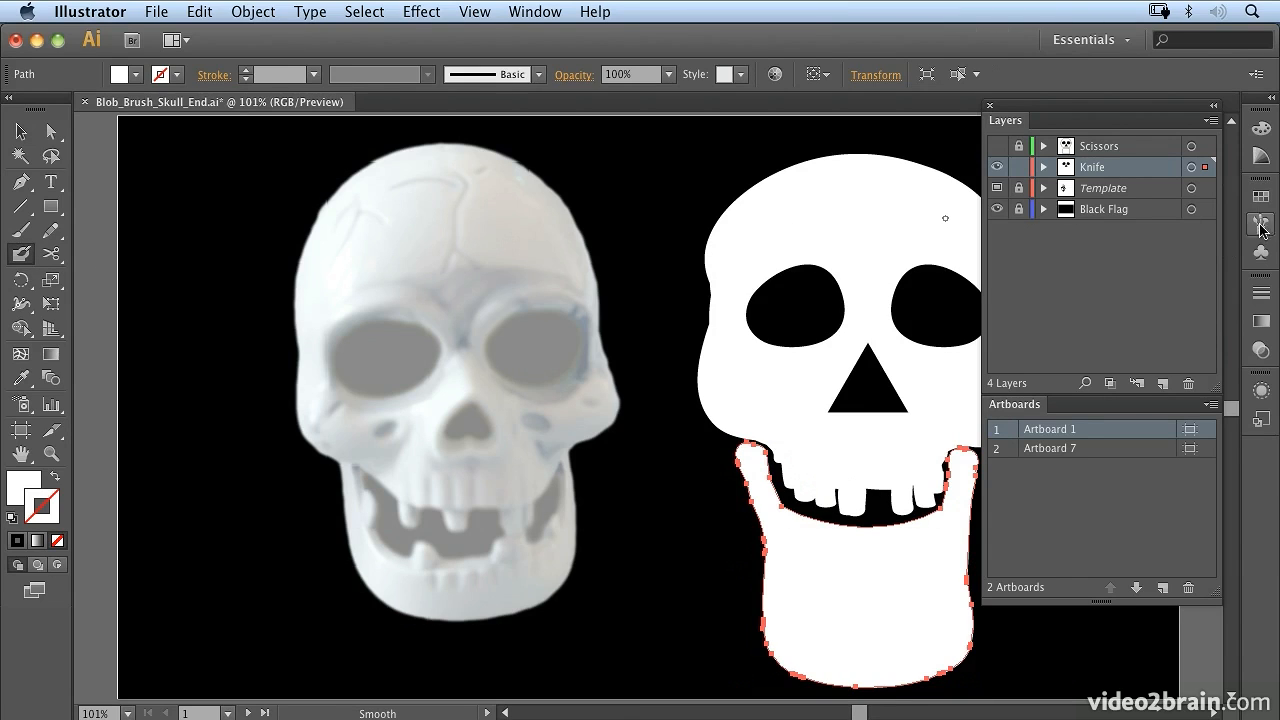
Try applying the Tooth Brush while the lower jaw is selected, and undo the brush outline it adds
{"action": "left_click", "coordinate": [1262, 228]}
{"action": "left_click", "coordinate": [1023, 247]}
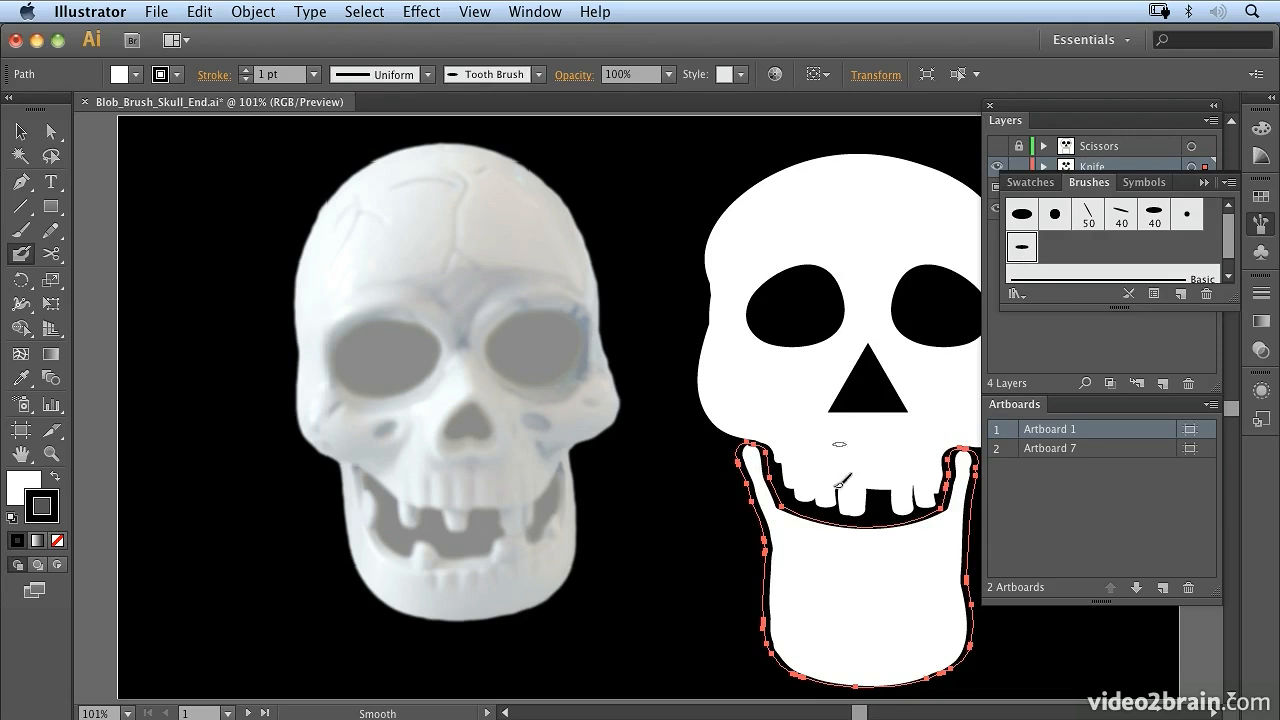
{"action": "left_click", "coordinate": [200, 12]}
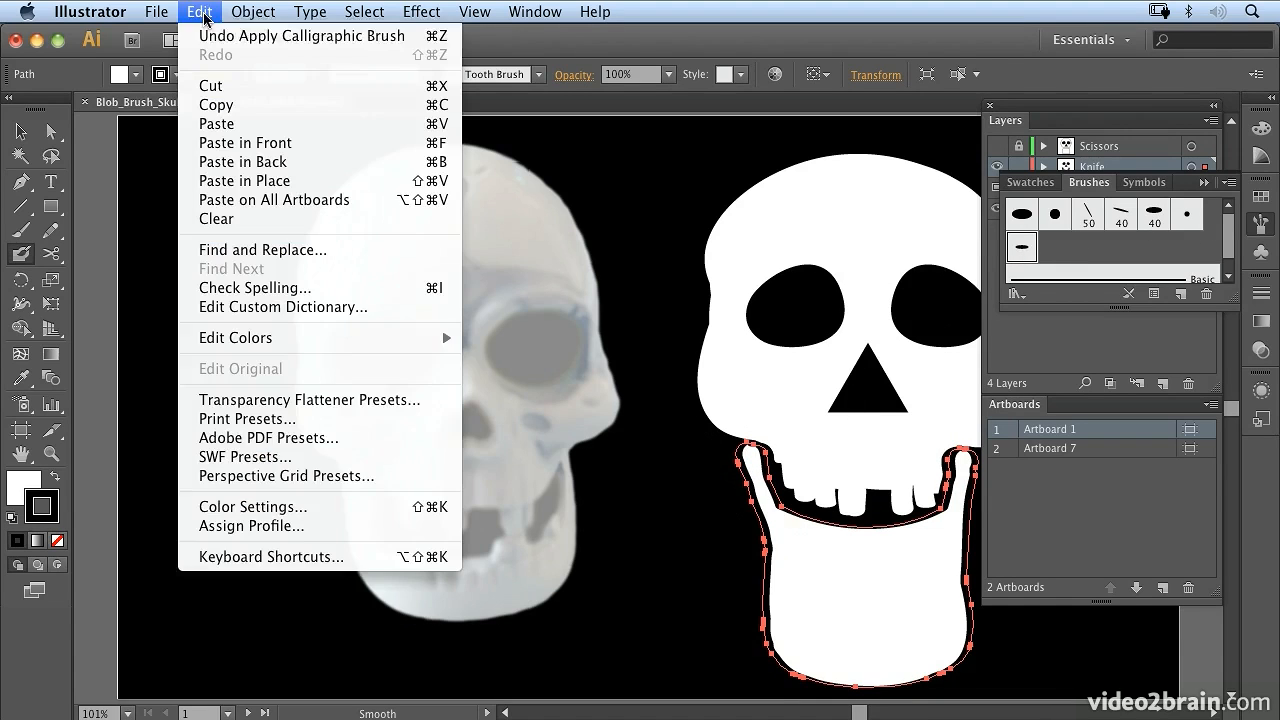
{"action": "left_click", "coordinate": [240, 38]}
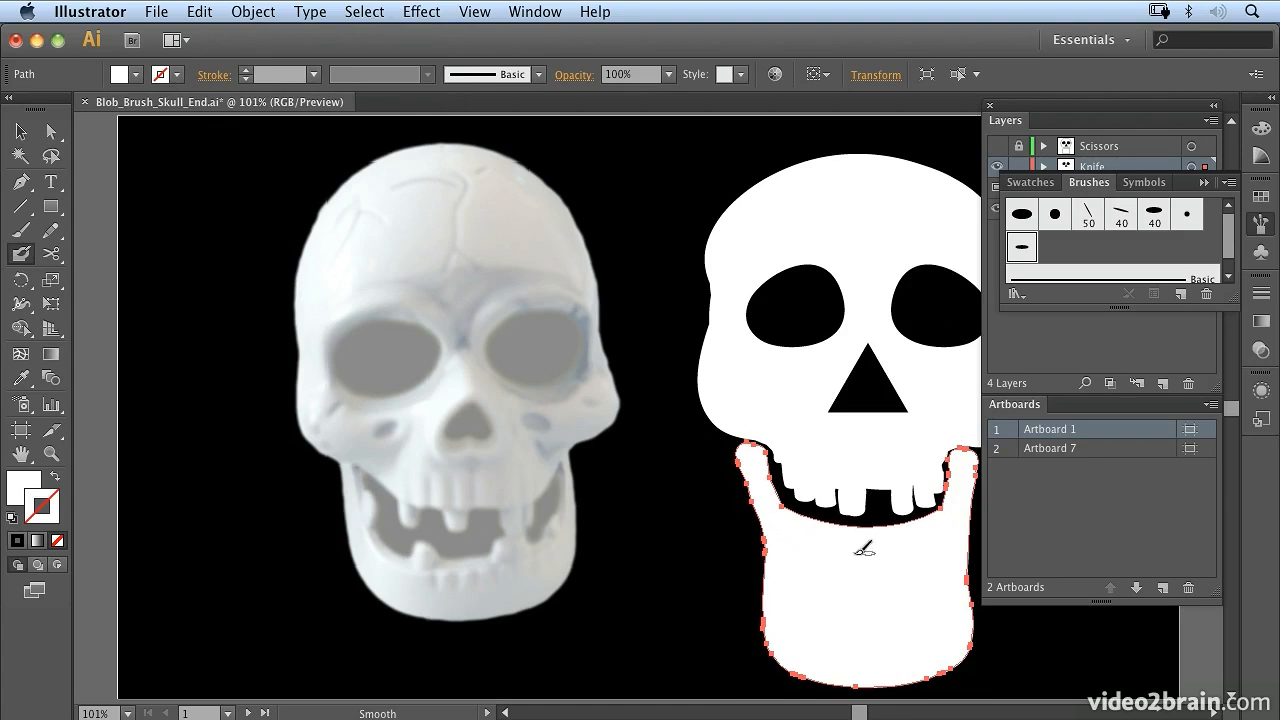
Deselect the lower jaw and choose the Tooth Brush with nothing selected
{"action": "key", "text": "super+shift+a"}
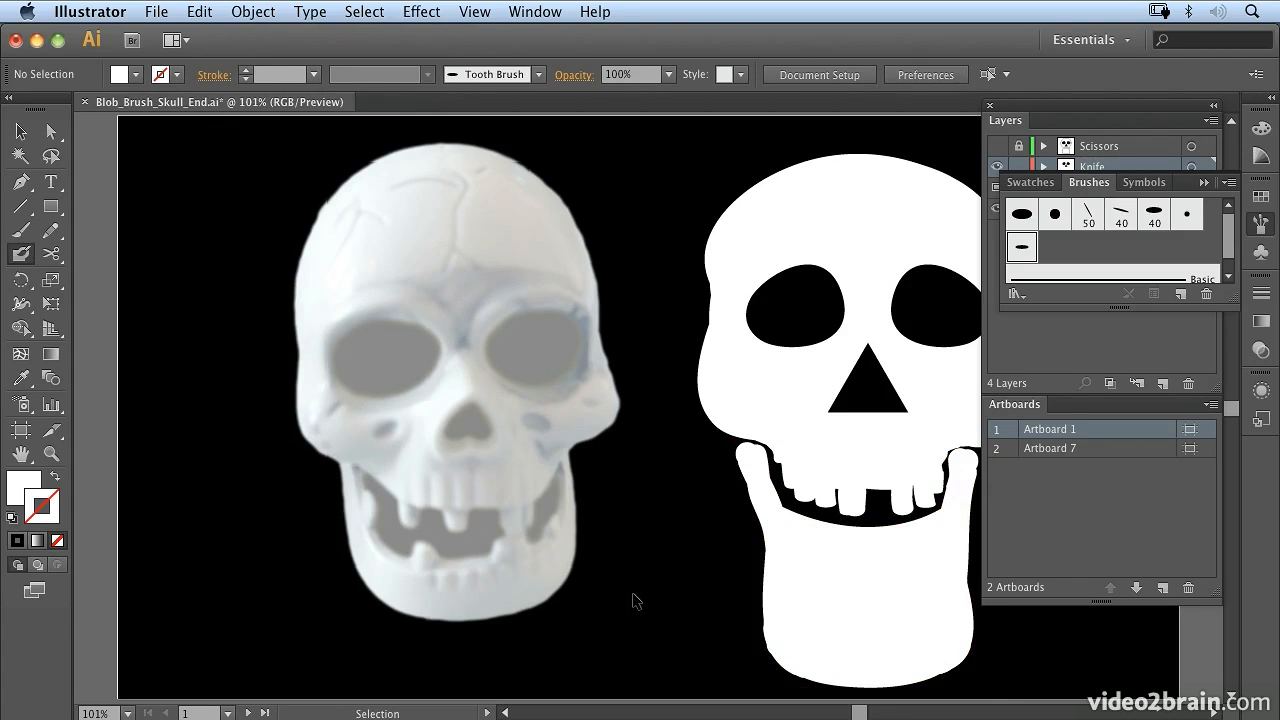
{"action": "left_click", "coordinate": [1022, 255]}
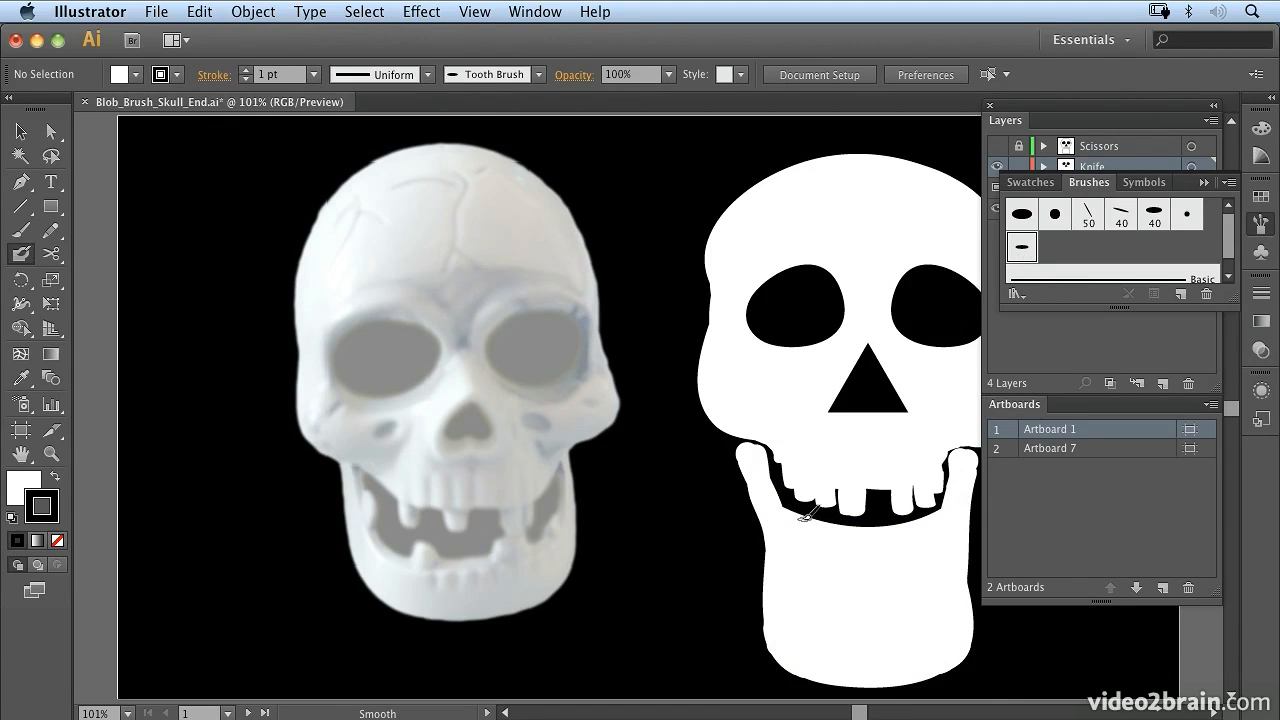
{"action": "key", "text": "slash"}
{"action": "key", "text": "super+z"}
{"action": "key", "text": "super+z"}
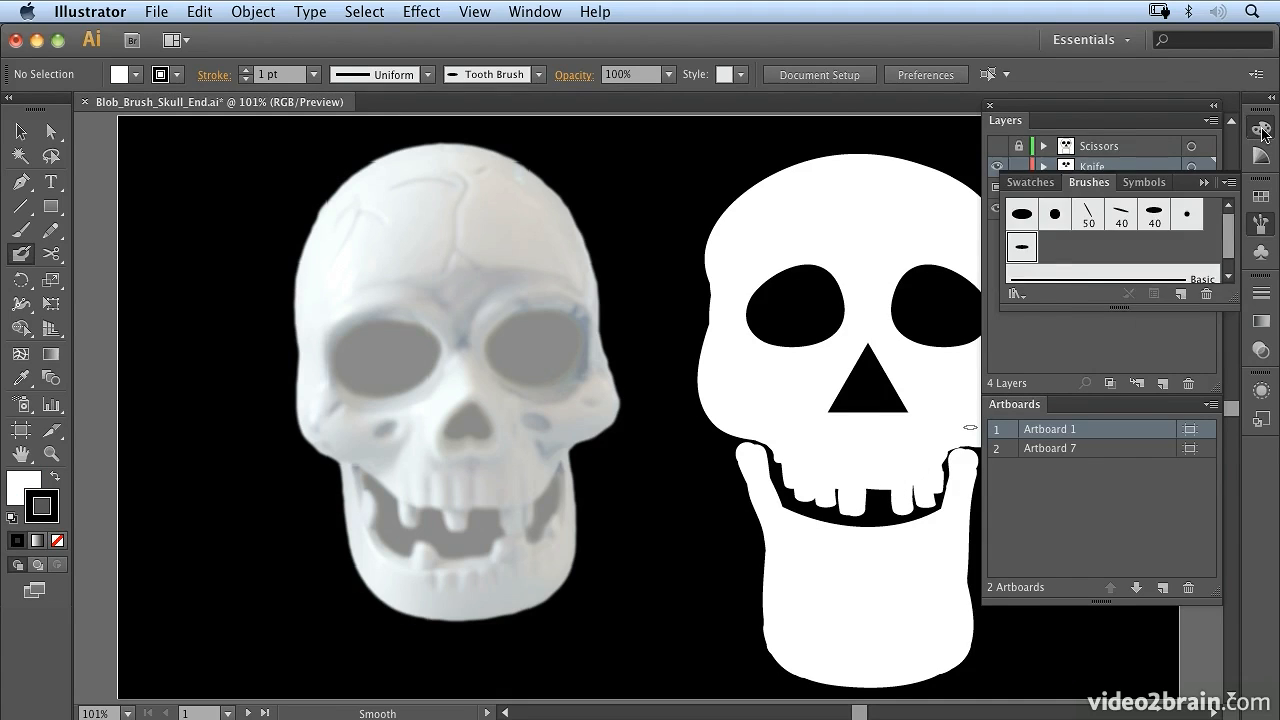
Set the stroke colour to white and paint small teeth along the upper edge of the lower jaw with the Tooth Brush
{"action": "left_click", "coordinate": [1261, 128]}
{"action": "left_click", "coordinate": [1038, 138]}
{"action": "left_click_drag", "start_coordinate": [768, 483], "coordinate": [809, 516]}
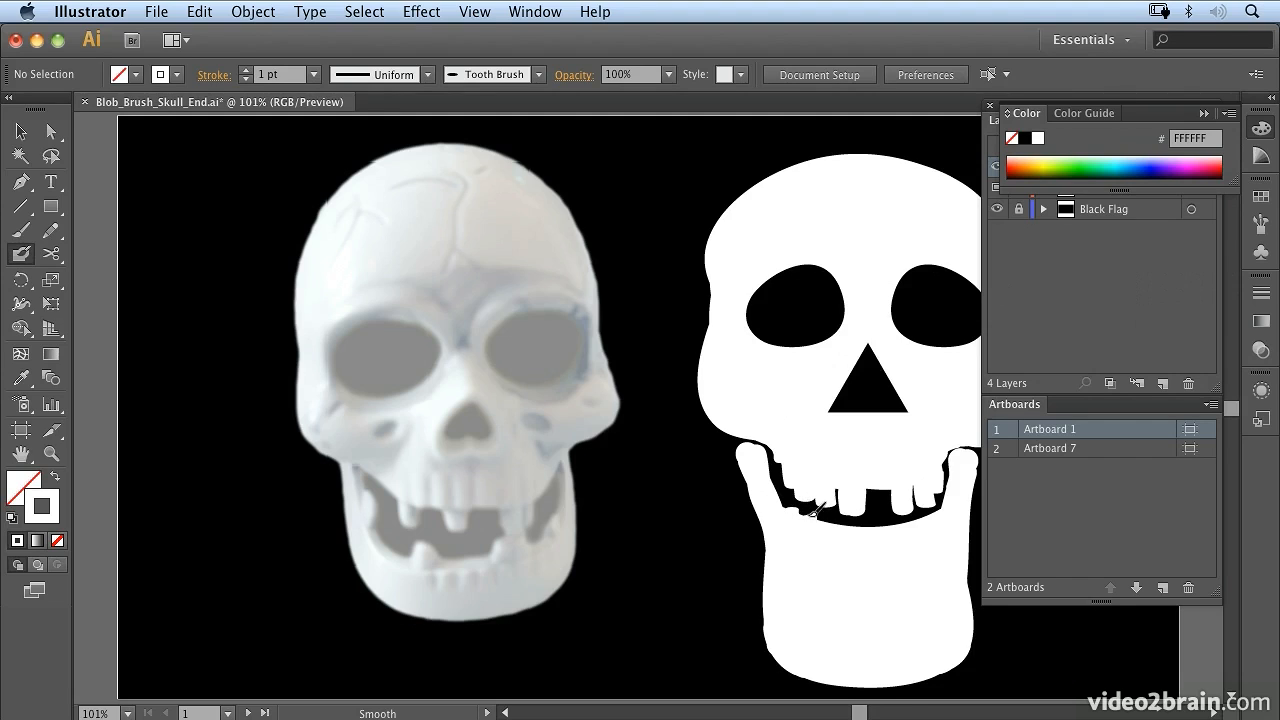
{"action": "left_click_drag", "start_coordinate": [837, 521], "coordinate": [840, 527]}
Review the Blob Brush tool options without changing them, and display the document's brushes again
{"action": "double_click", "coordinate": [21, 256]}
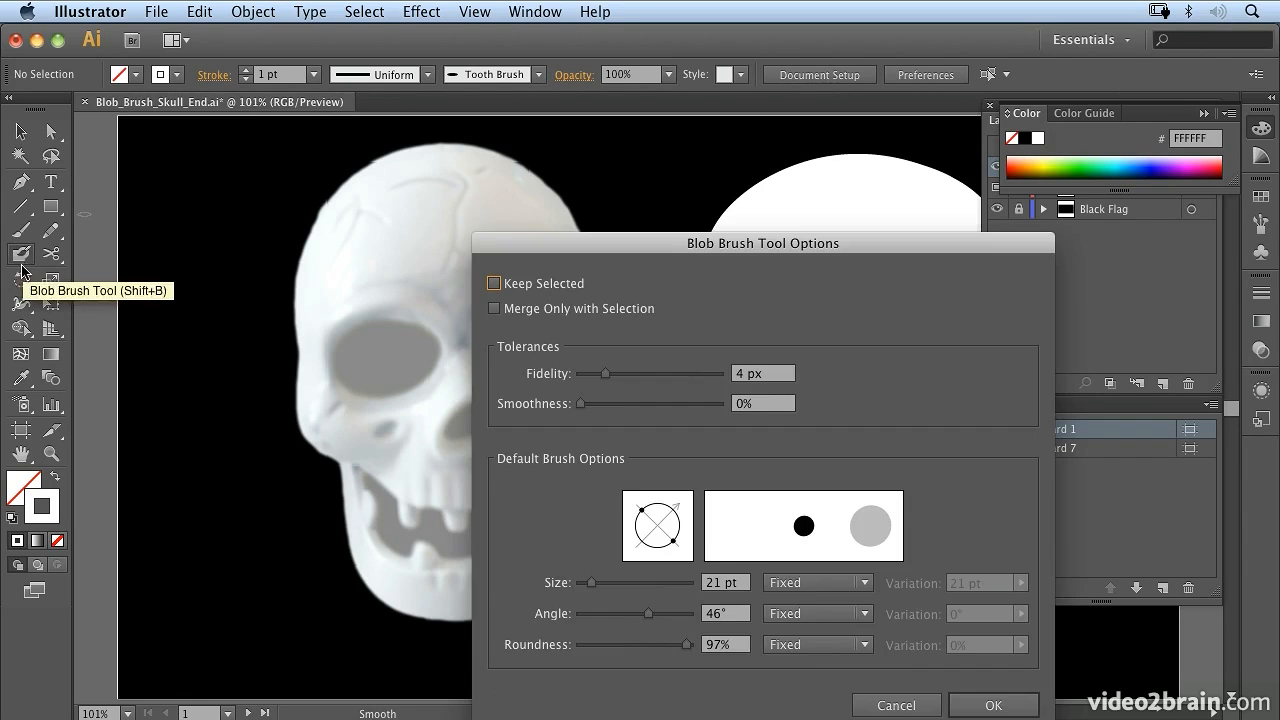
{"action": "left_click", "coordinate": [896, 704]}
{"action": "left_click", "coordinate": [1261, 222]}
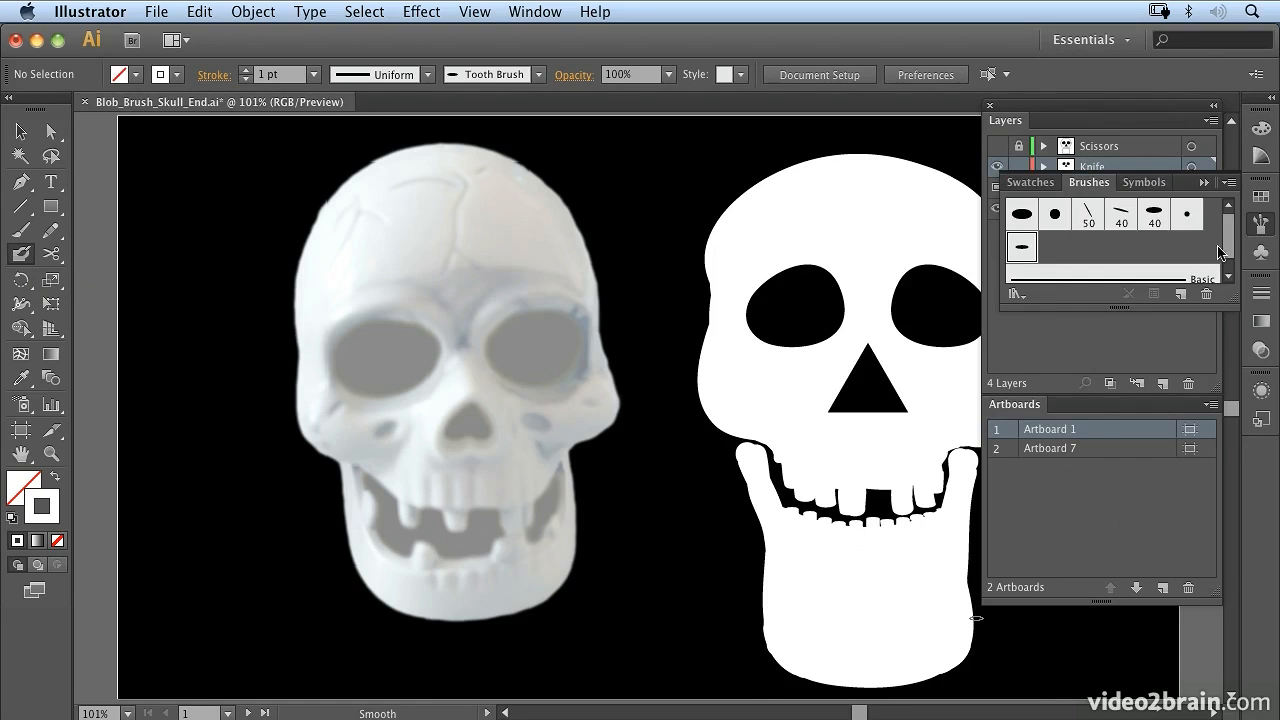